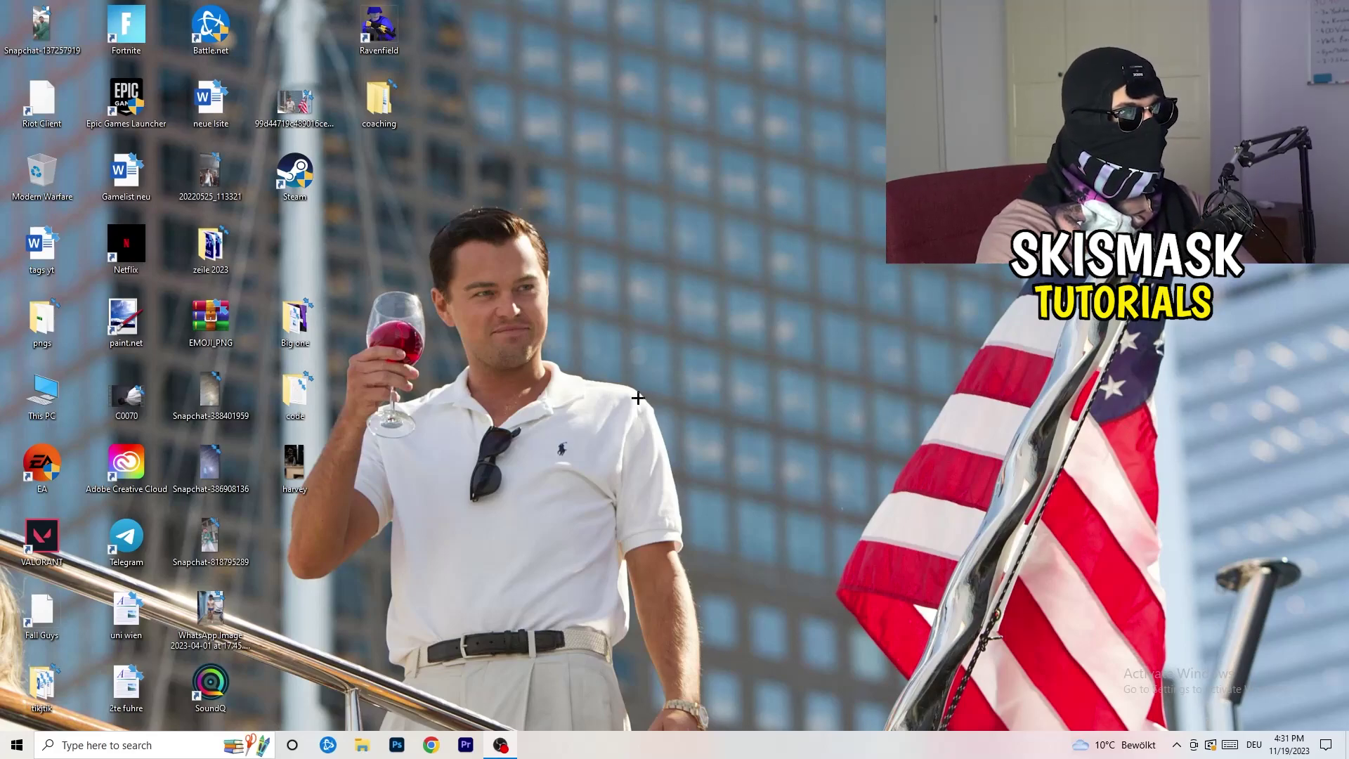
# - Open the NVIDIA Control Panel from the desktop and start creating a custom resolution for the display
pyautogui.rightClick(724, 250)
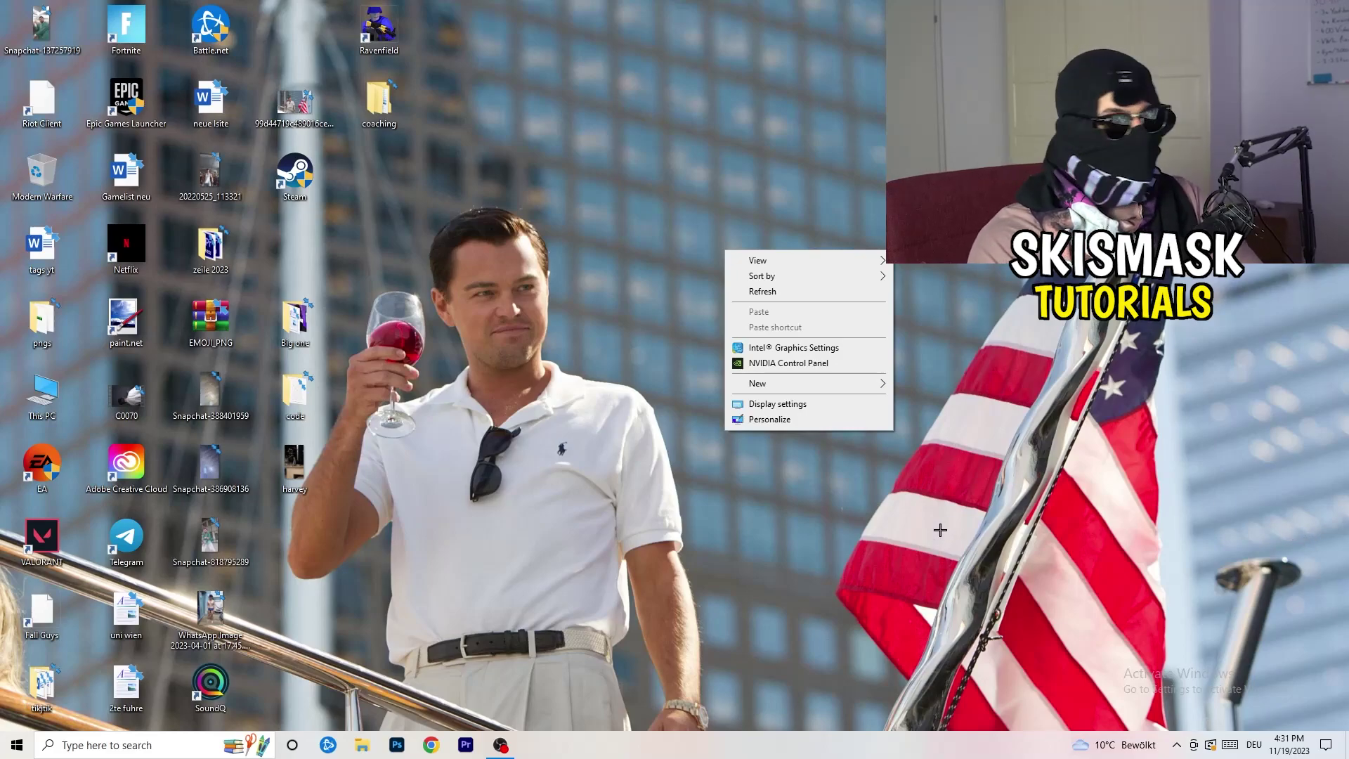
pyautogui.click(788, 363)
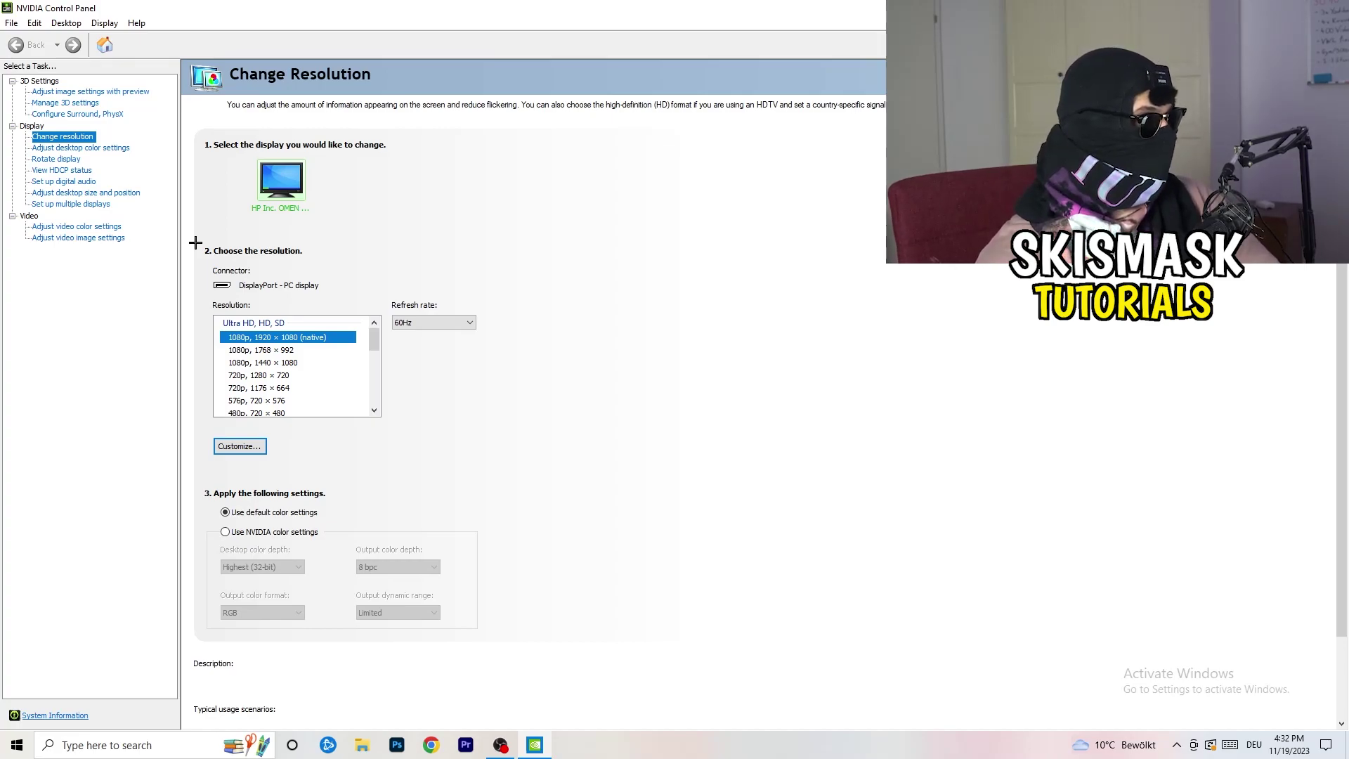
pyautogui.click(263, 447)
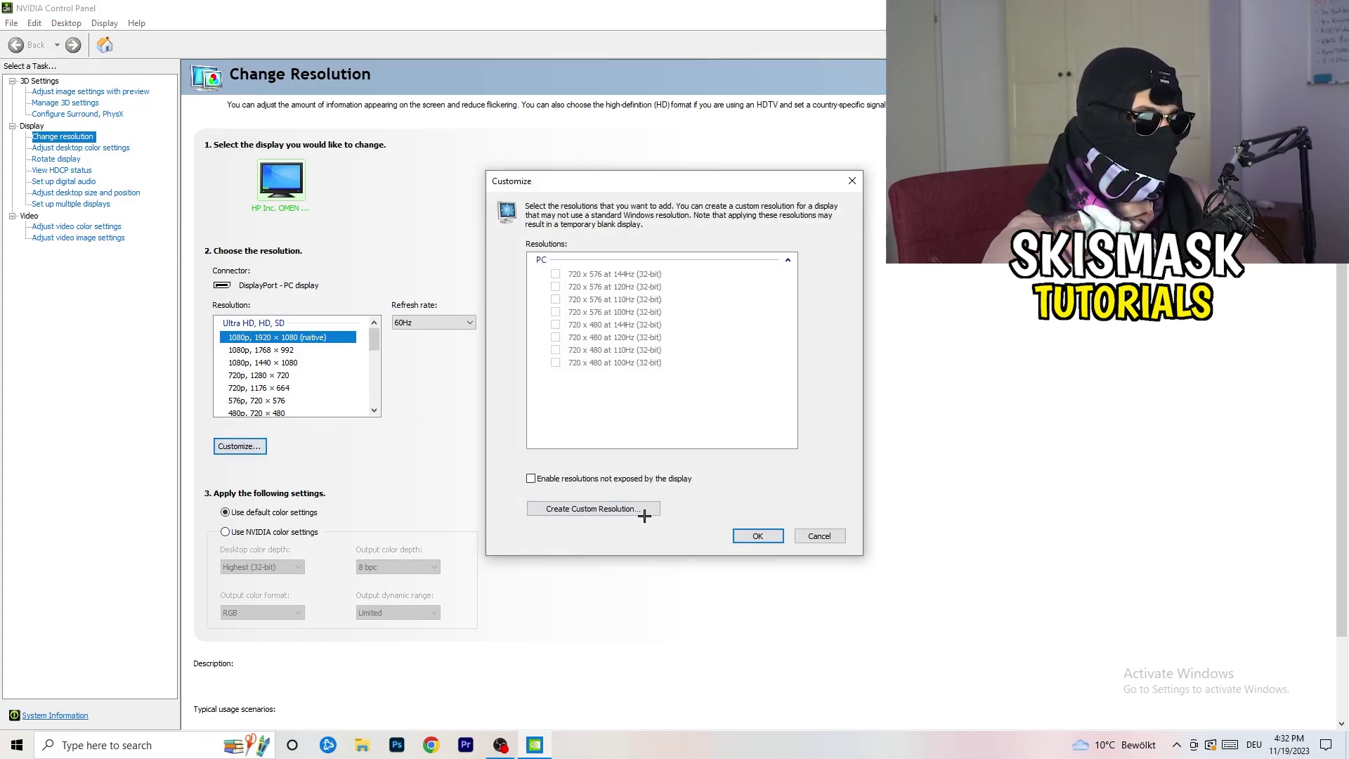
pyautogui.click(617, 508)
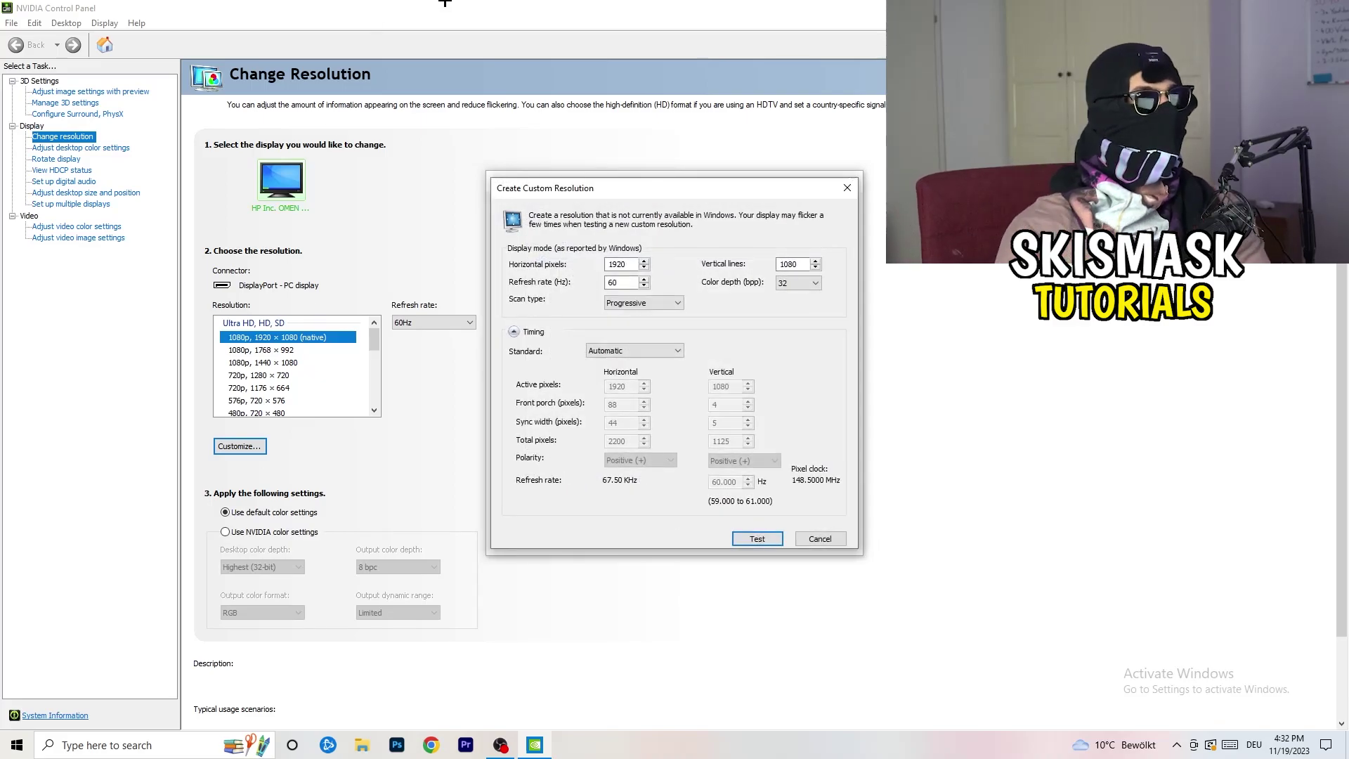
# - Set the custom resolution to 1440 horizontal pixels by 1040 vertical lines
pyautogui.moveTo(630, 267); pyautogui.dragTo(587, 261)
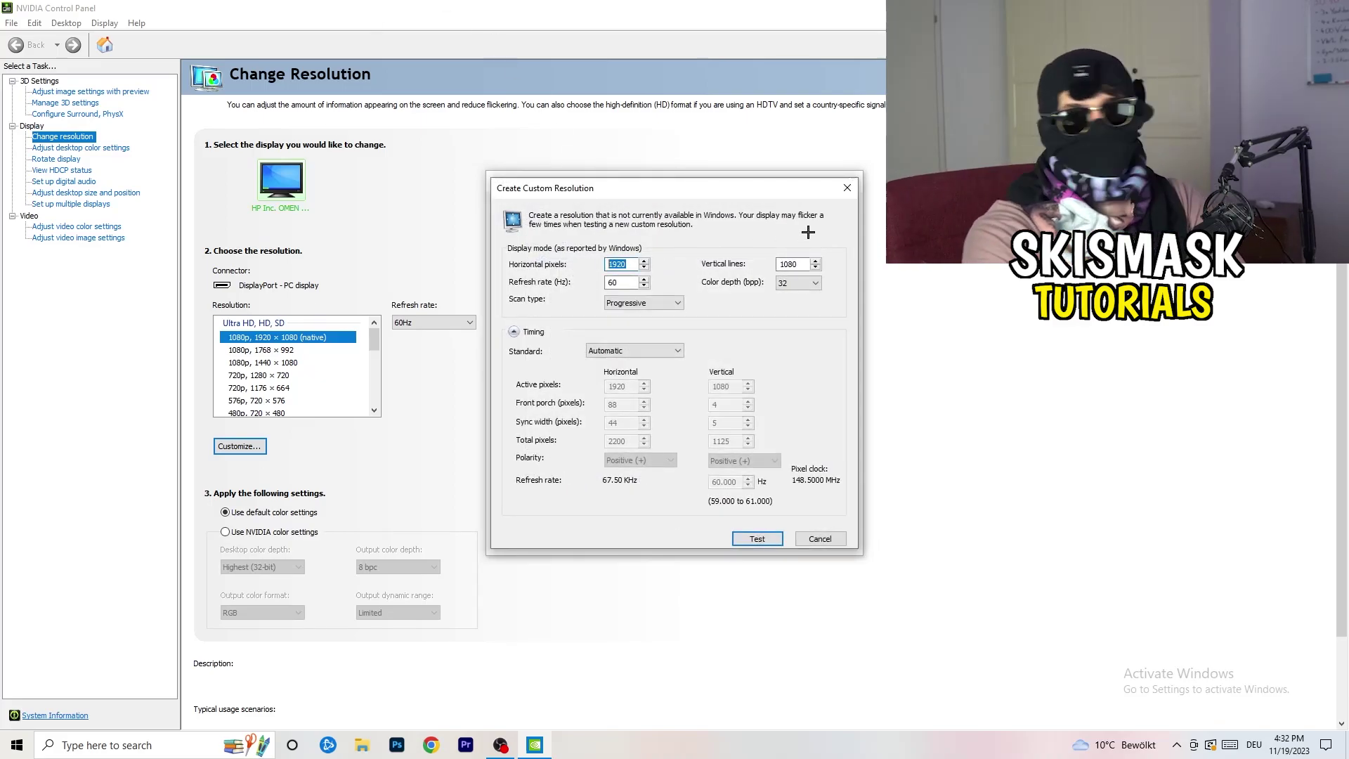
pyautogui.write('1140')
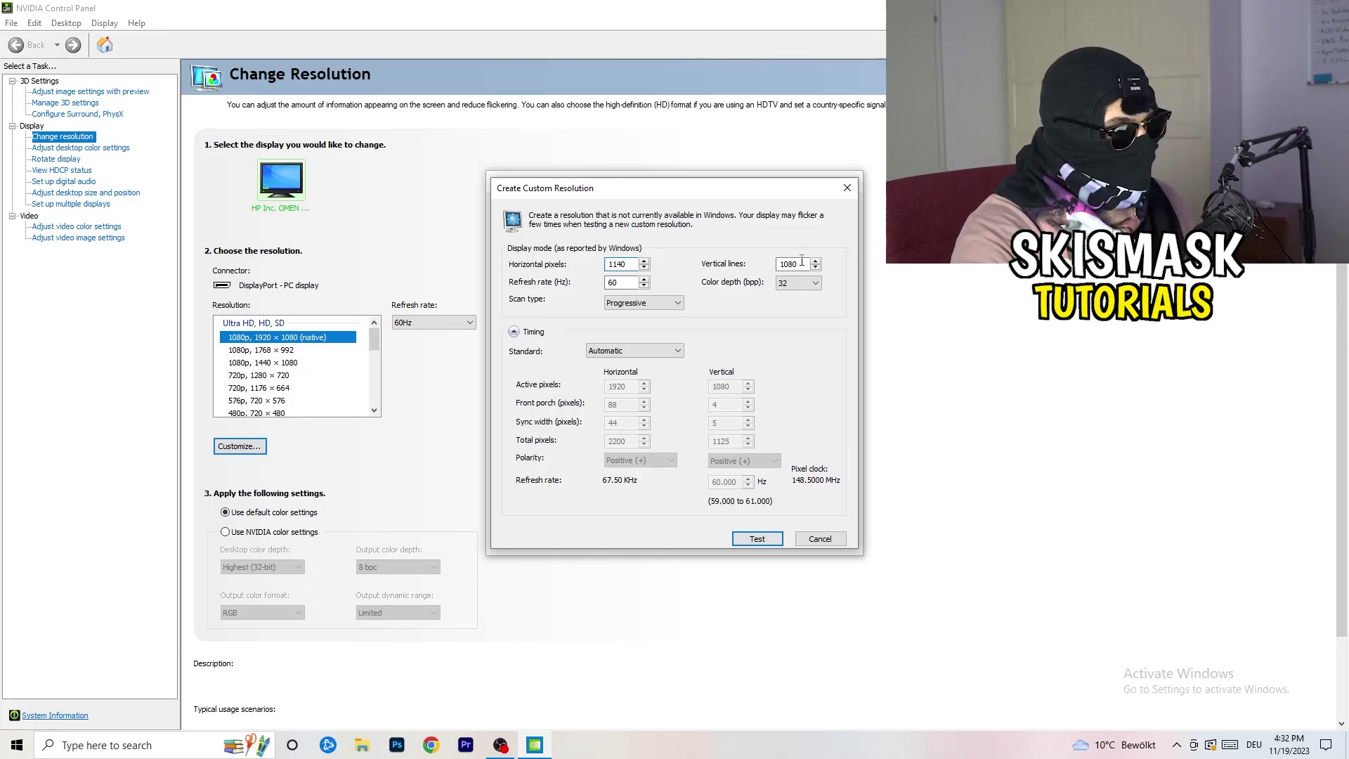
pyautogui.press('BackSpace')
pyautogui.press('BackSpace')
pyautogui.press('BackSpace')
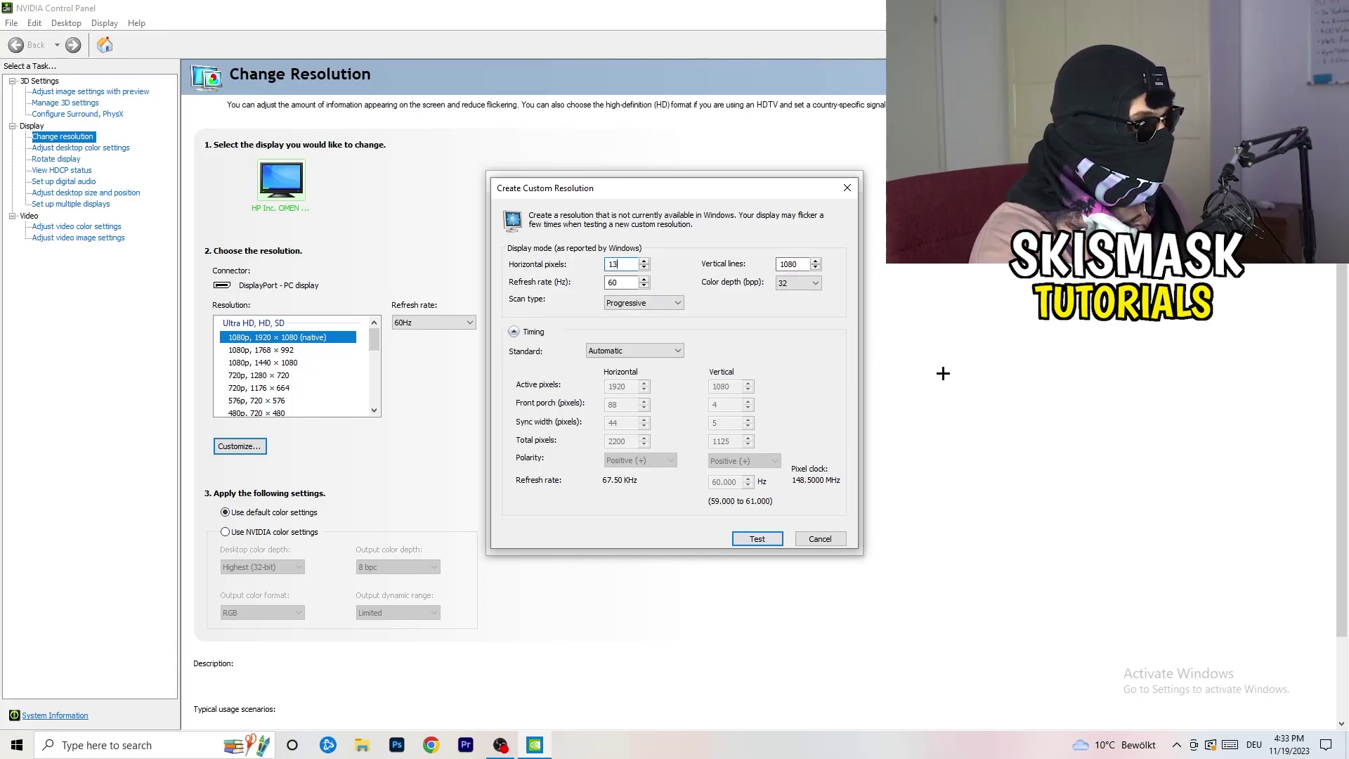
pyautogui.write('440')
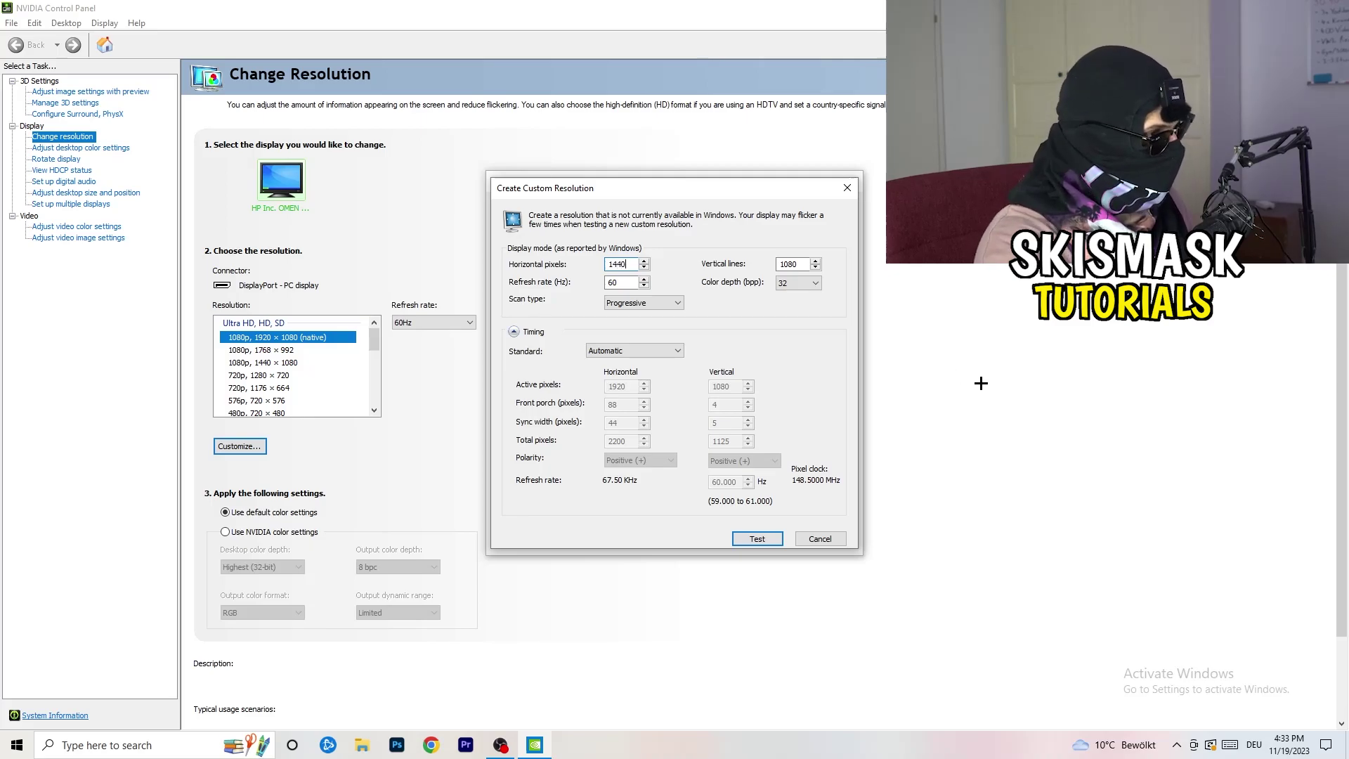
pyautogui.doubleClick(790, 264)
pyautogui.write('1')
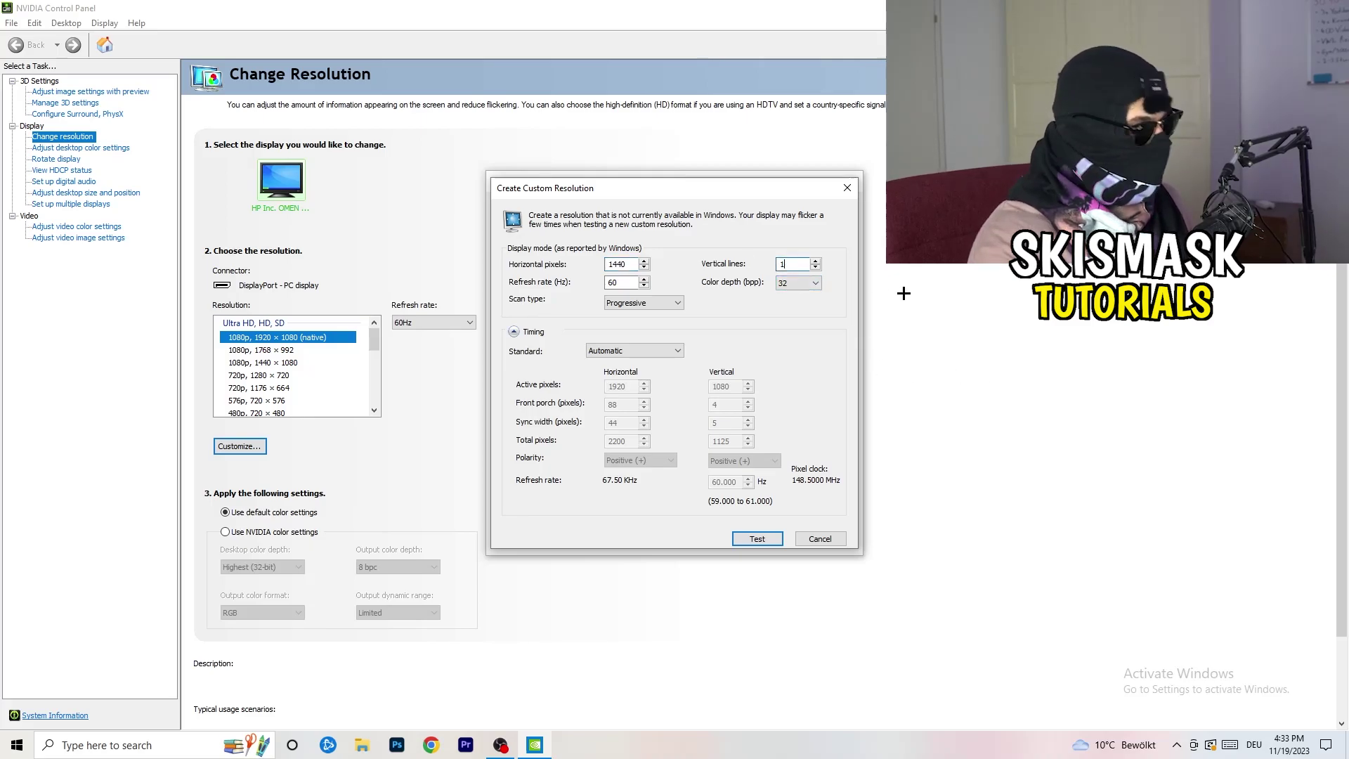
pyautogui.write('040')
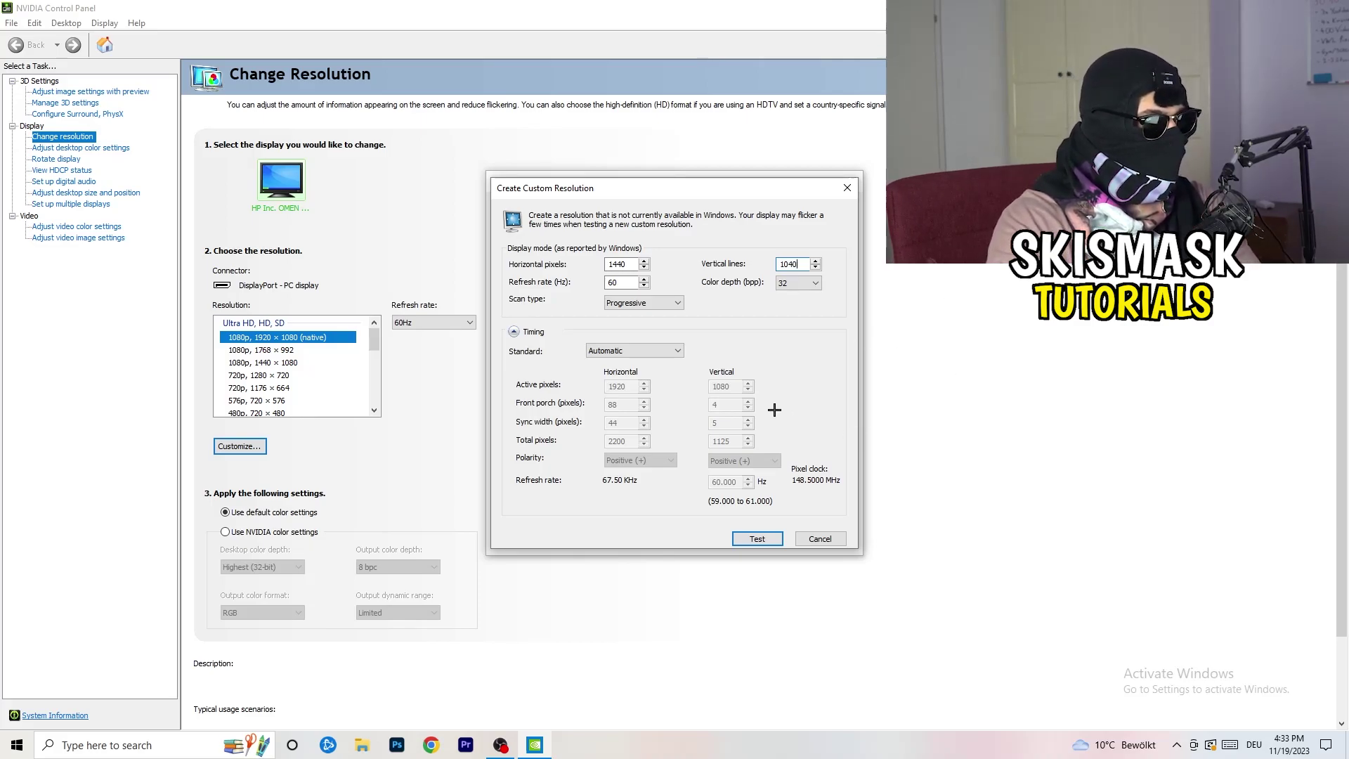
# - Keep the scan type Progressive and set the custom resolution's timing standard to CVT reduced blank
pyautogui.click(641, 303)
pyautogui.click(732, 302)
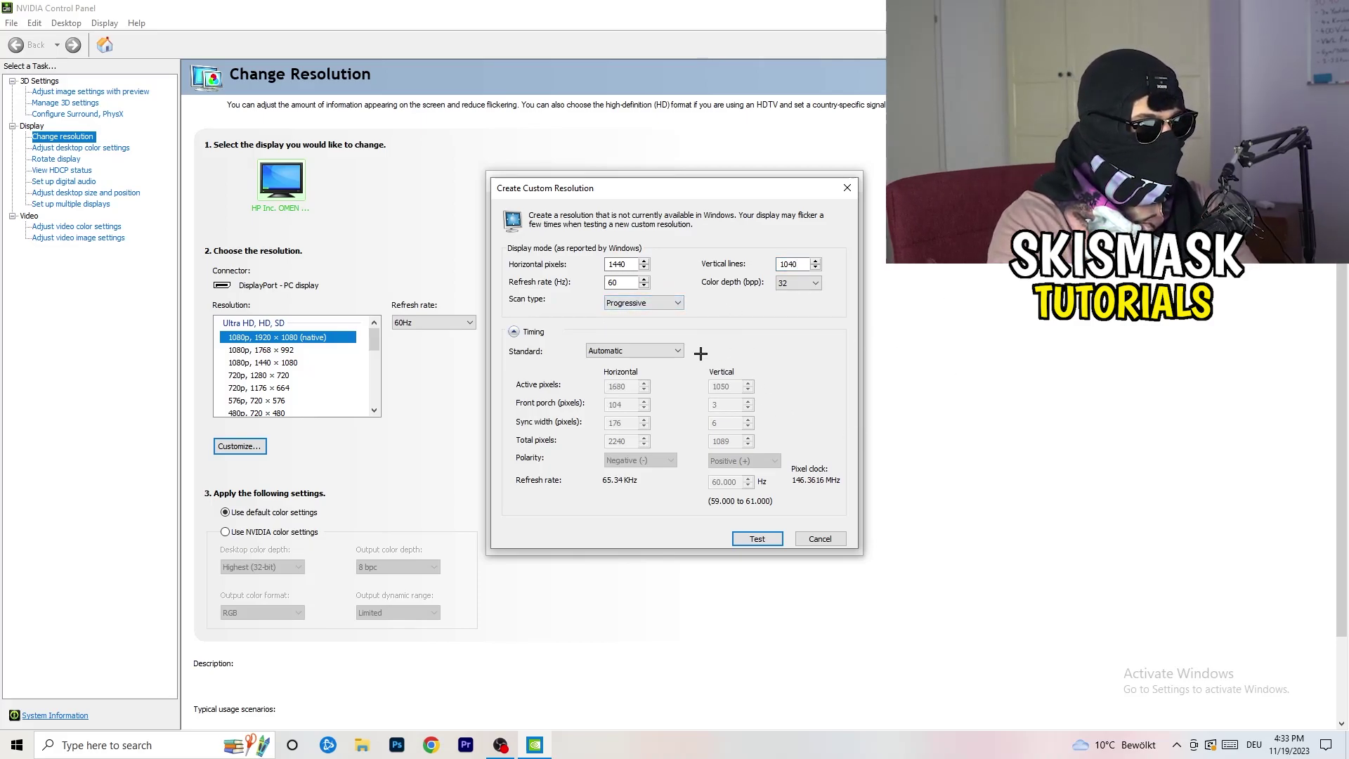
pyautogui.click(651, 350)
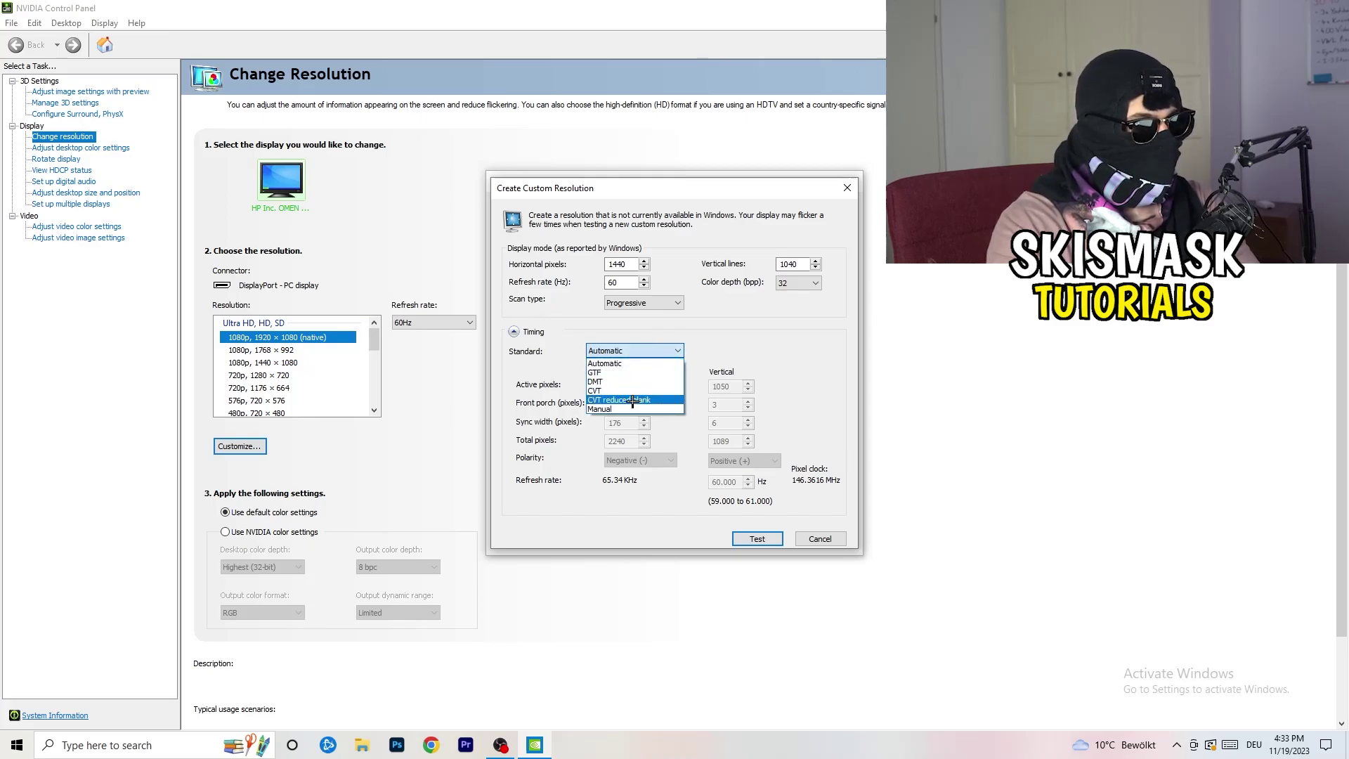
pyautogui.click(743, 356)
pyautogui.click(632, 350)
pyautogui.click(788, 349)
pyautogui.click(630, 351)
pyautogui.click(636, 383)
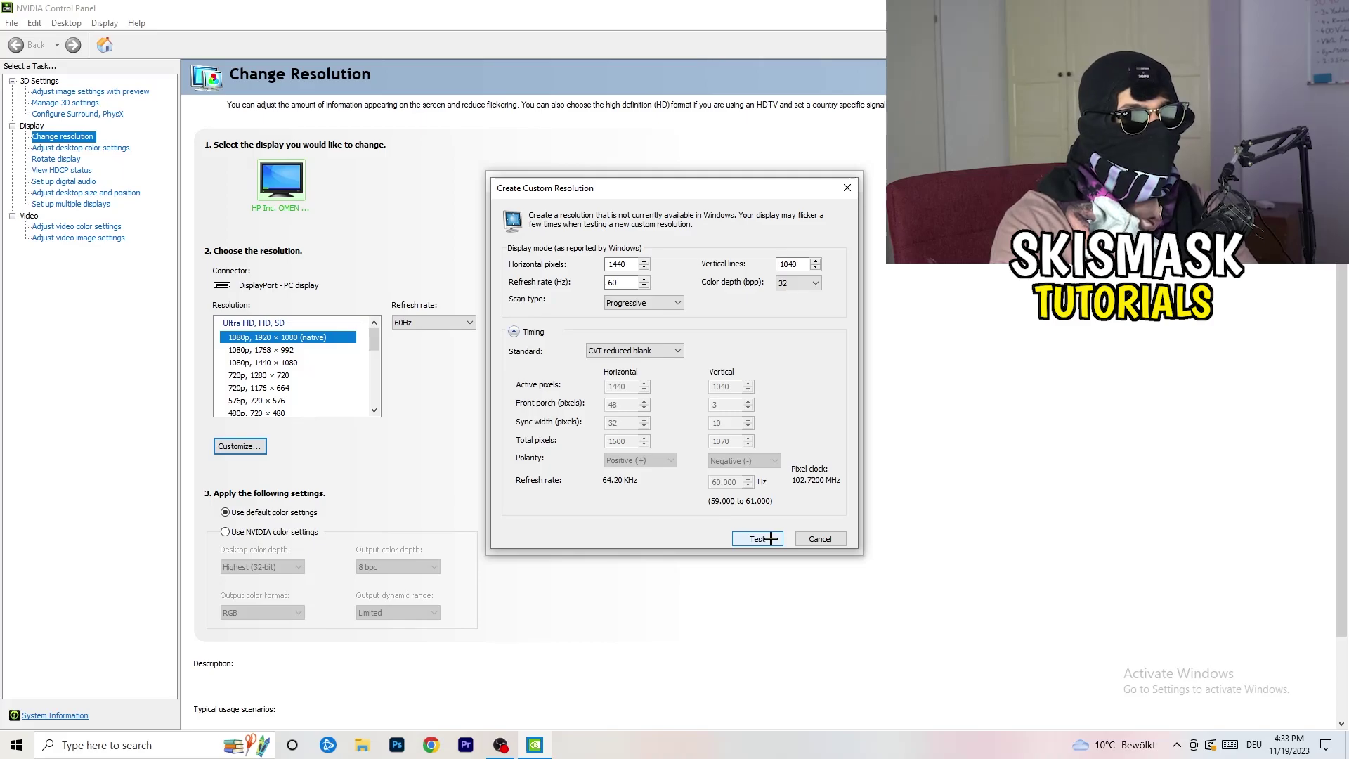
# - Discard the custom resolution without testing it and close the NVIDIA Control Panel
pyautogui.click(852, 184)
pyautogui.click(852, 183)
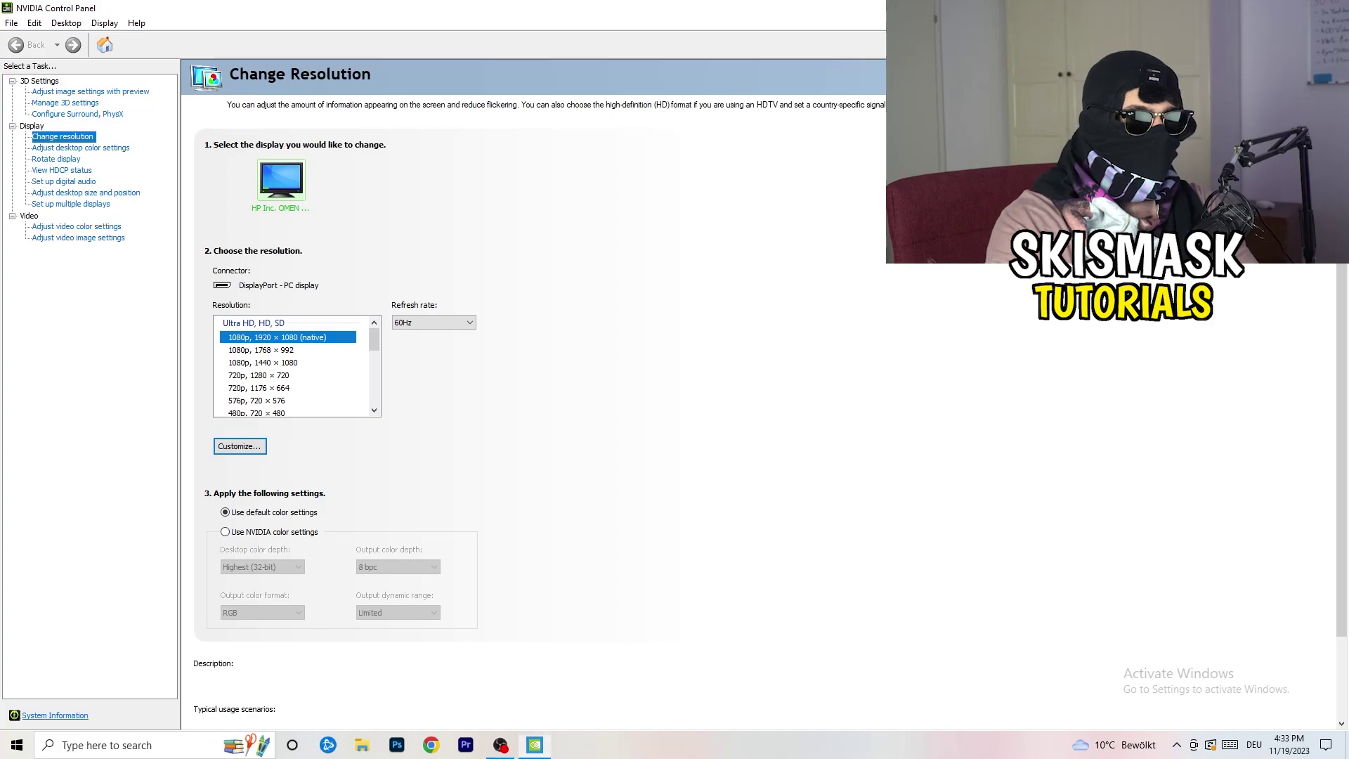
pyautogui.hotkey('alt', 'F4')
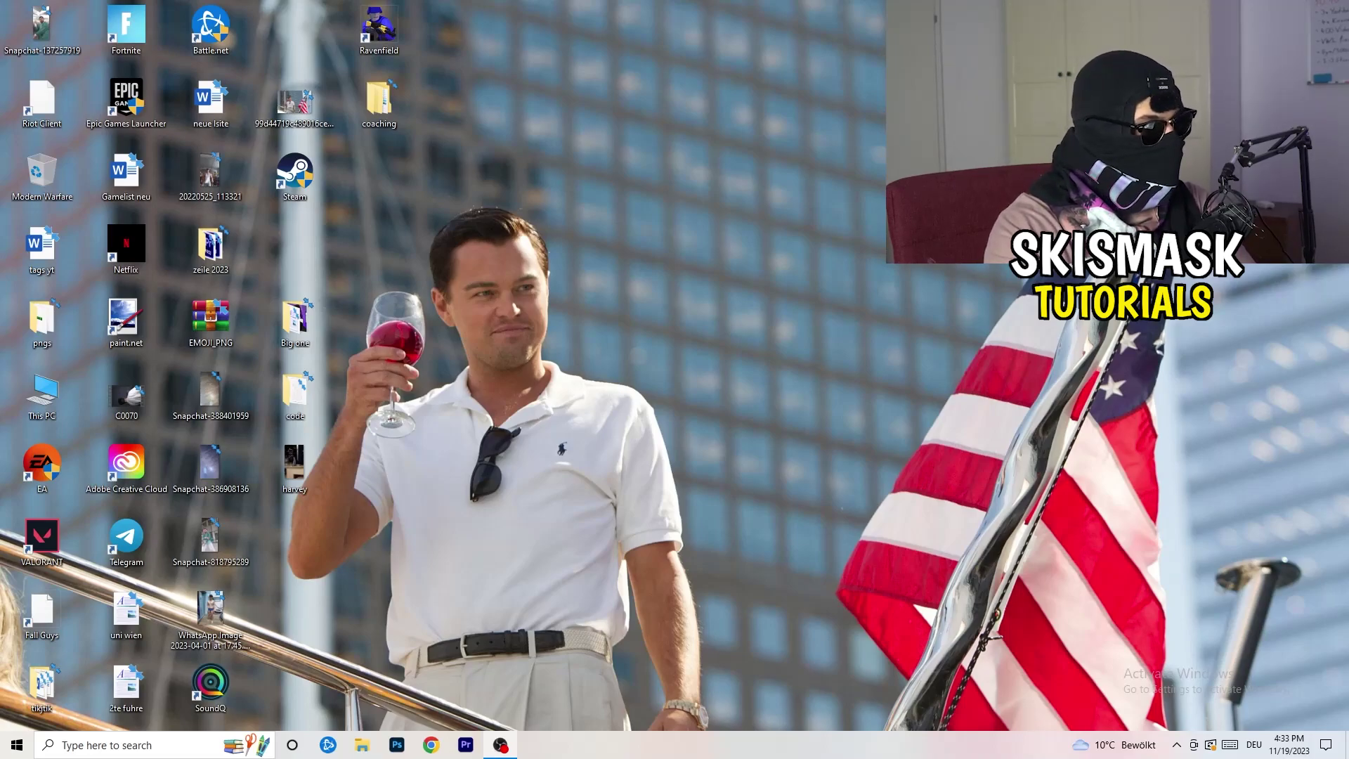
# - Open the Windows display settings and review the color profile and the text and app scaling options
pyautogui.click(16, 744)
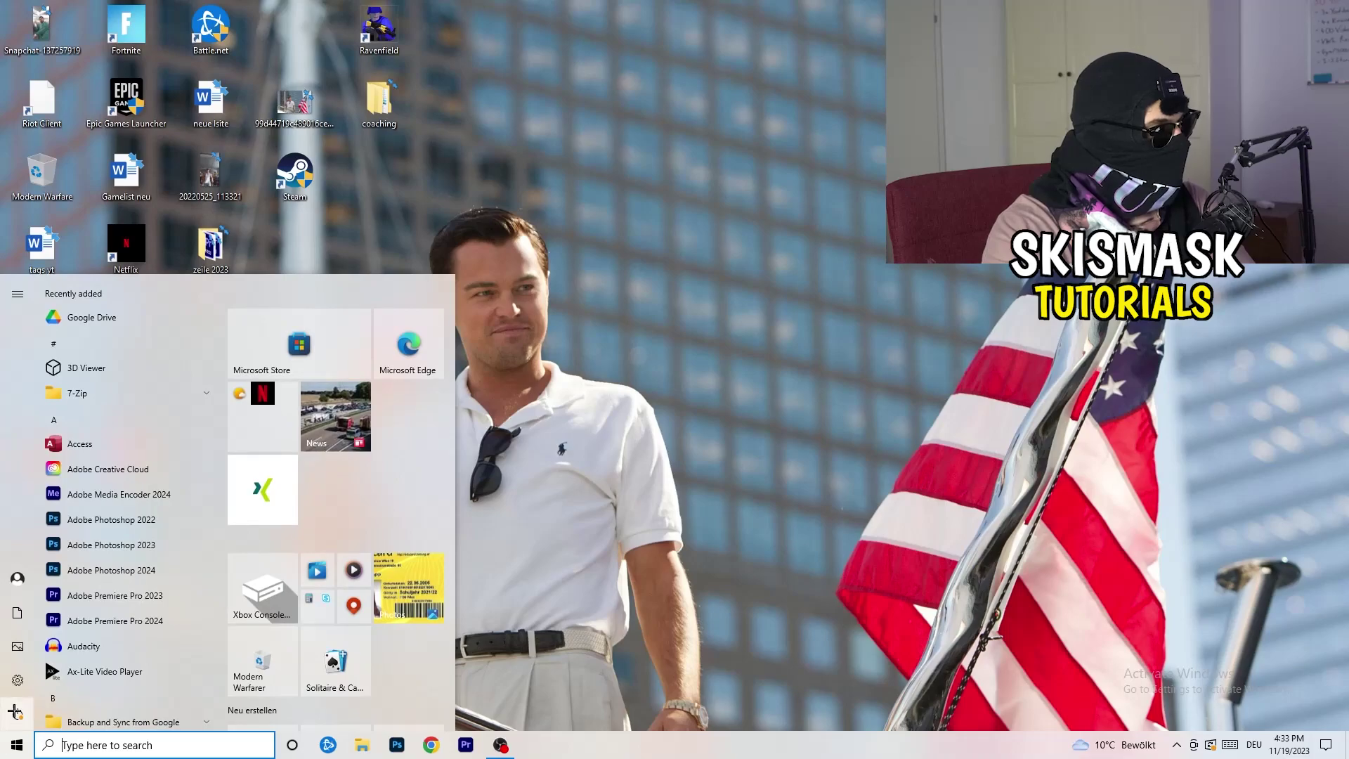
pyautogui.click(19, 680)
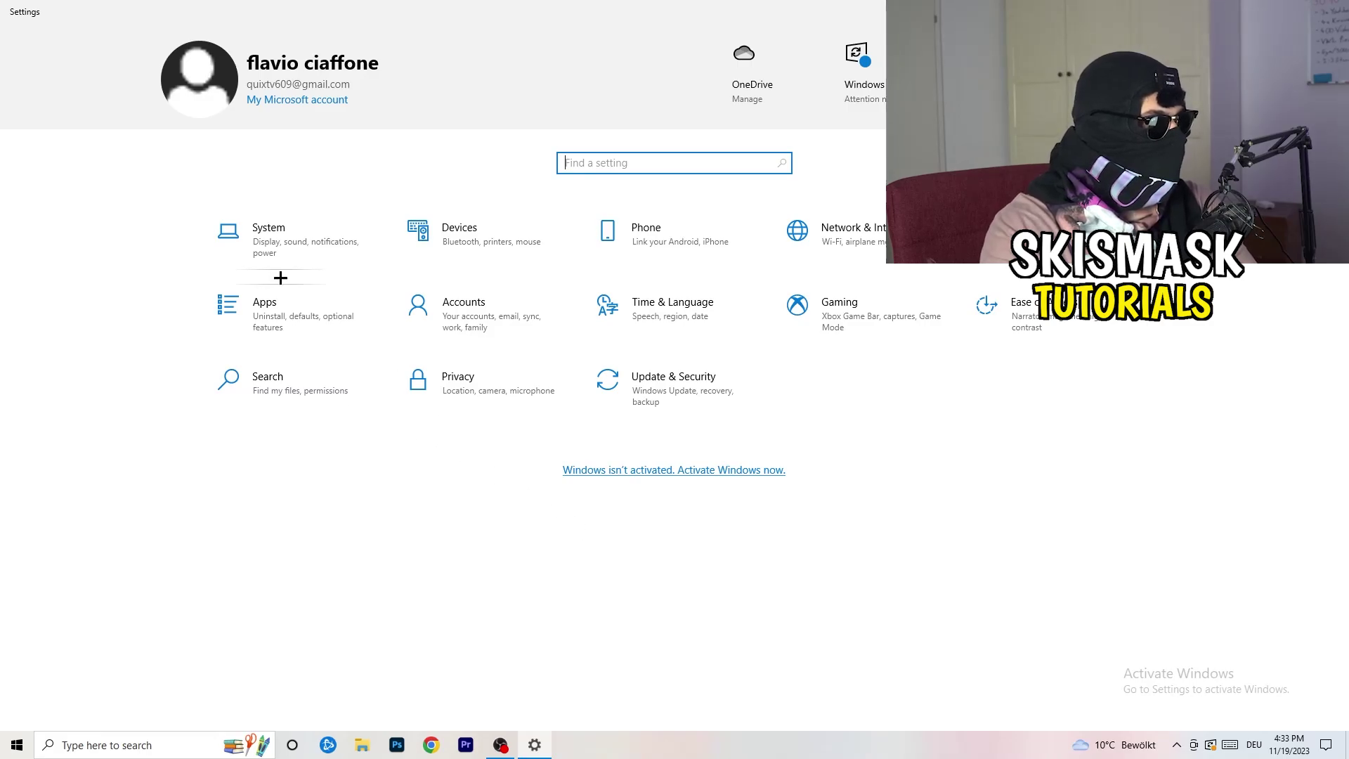
pyautogui.click(288, 253)
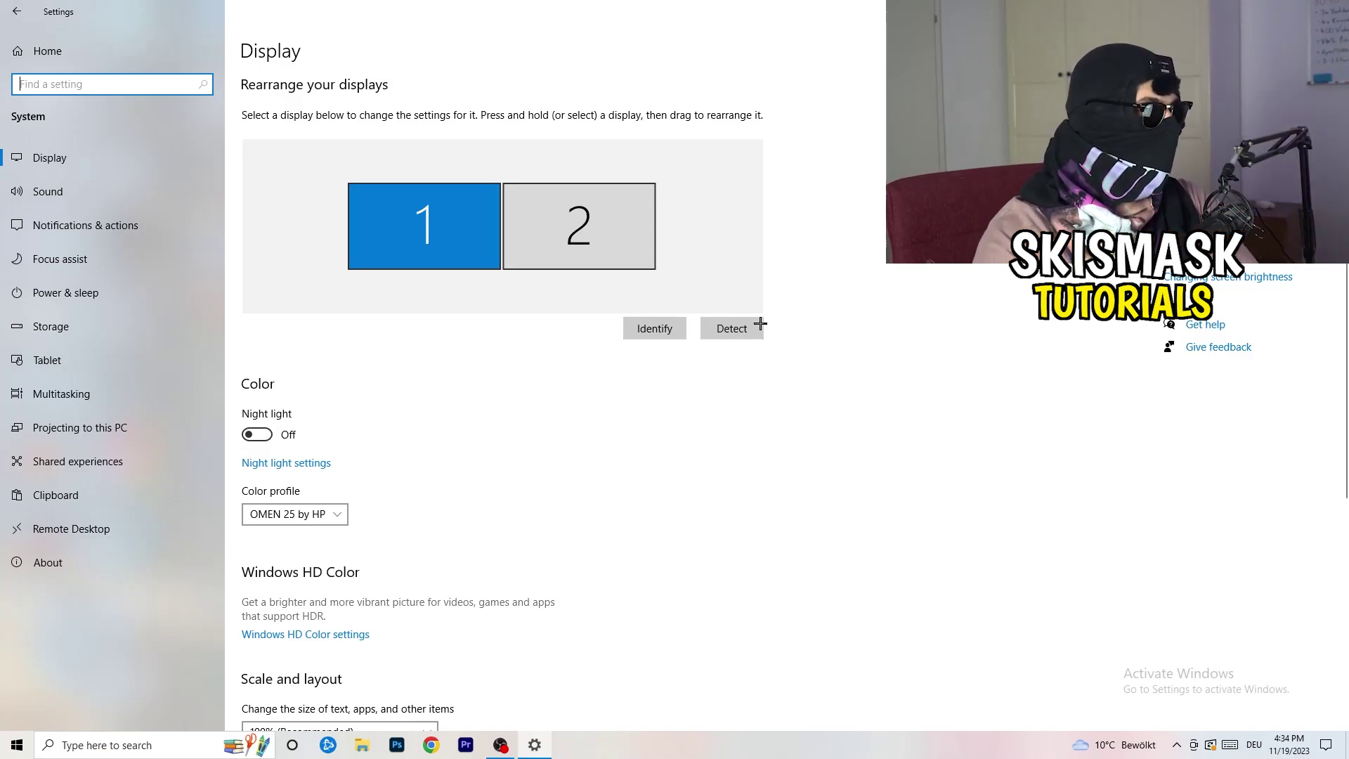
pyautogui.scroll(-4, 450, 344)
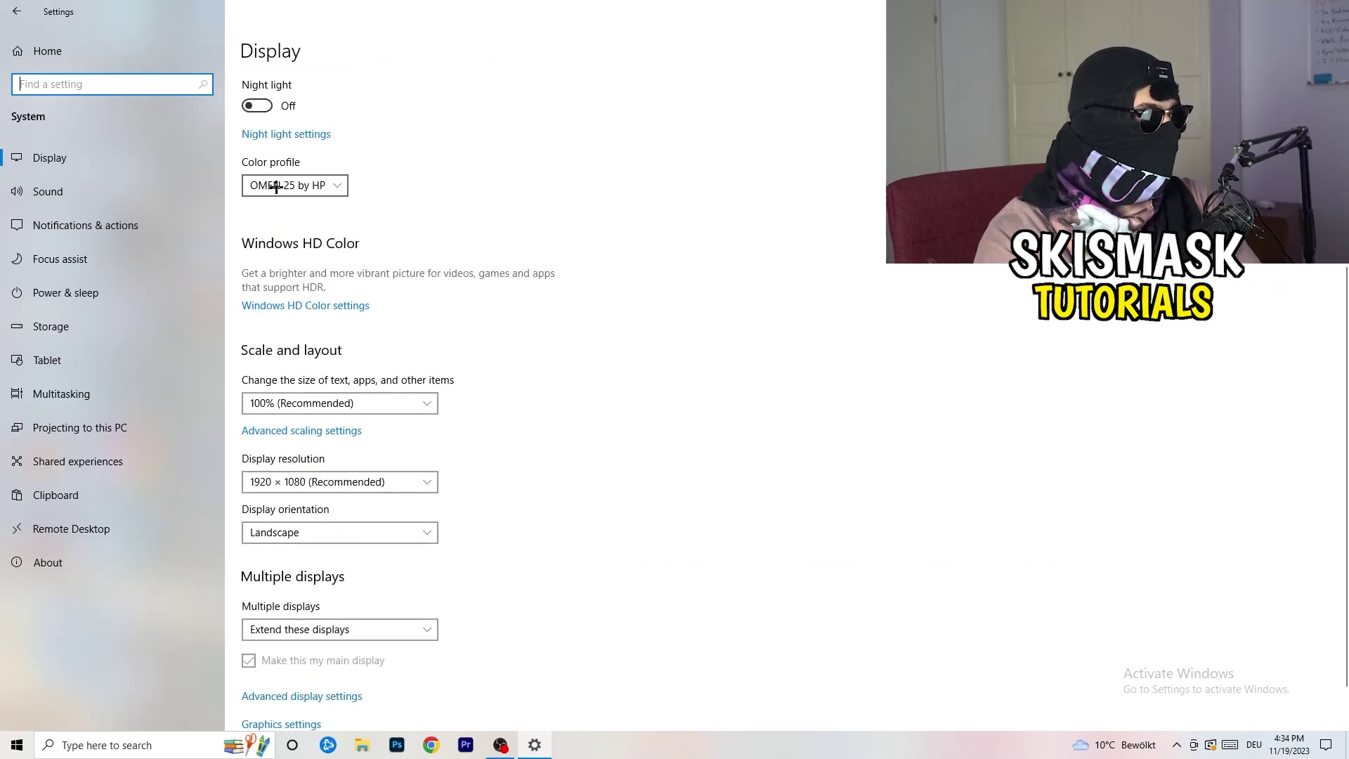
pyautogui.click(316, 184)
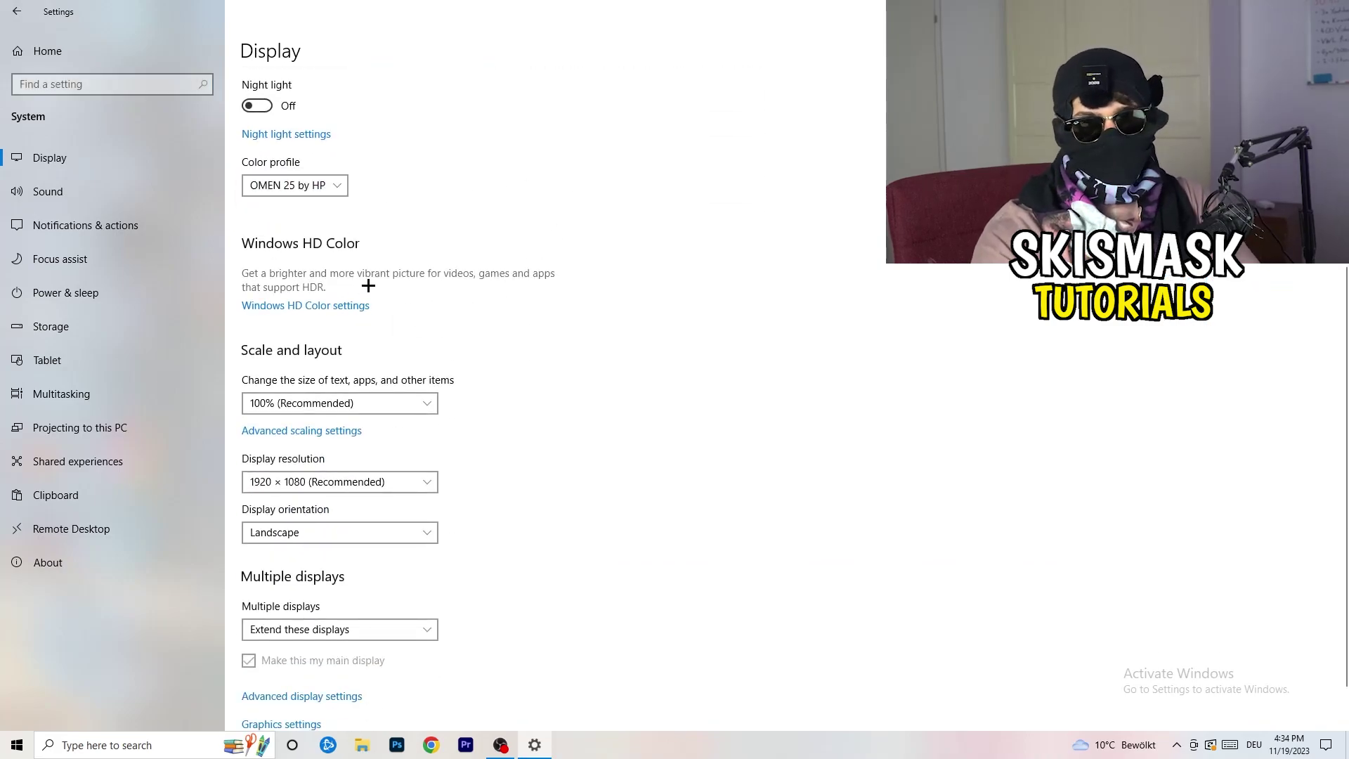
pyautogui.scroll(-1, 309, 302)
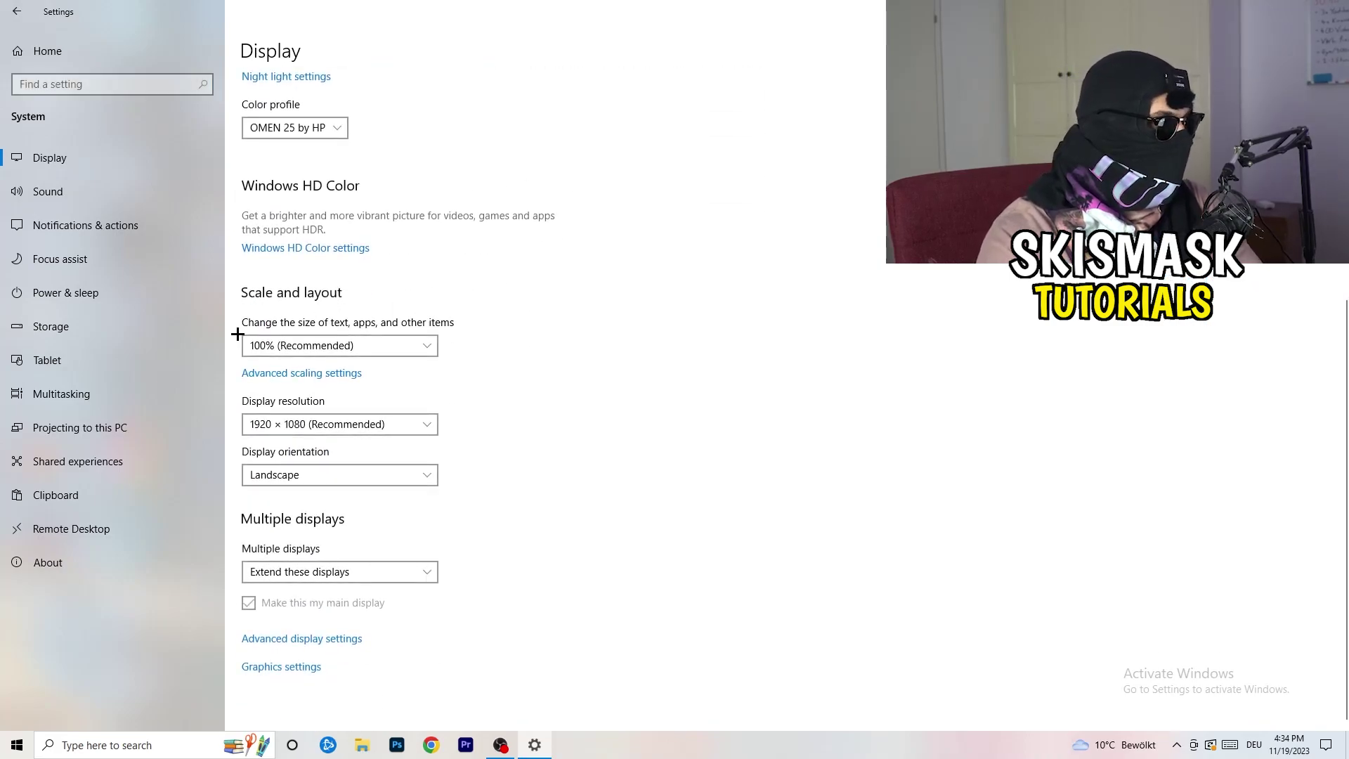
pyautogui.click(427, 341)
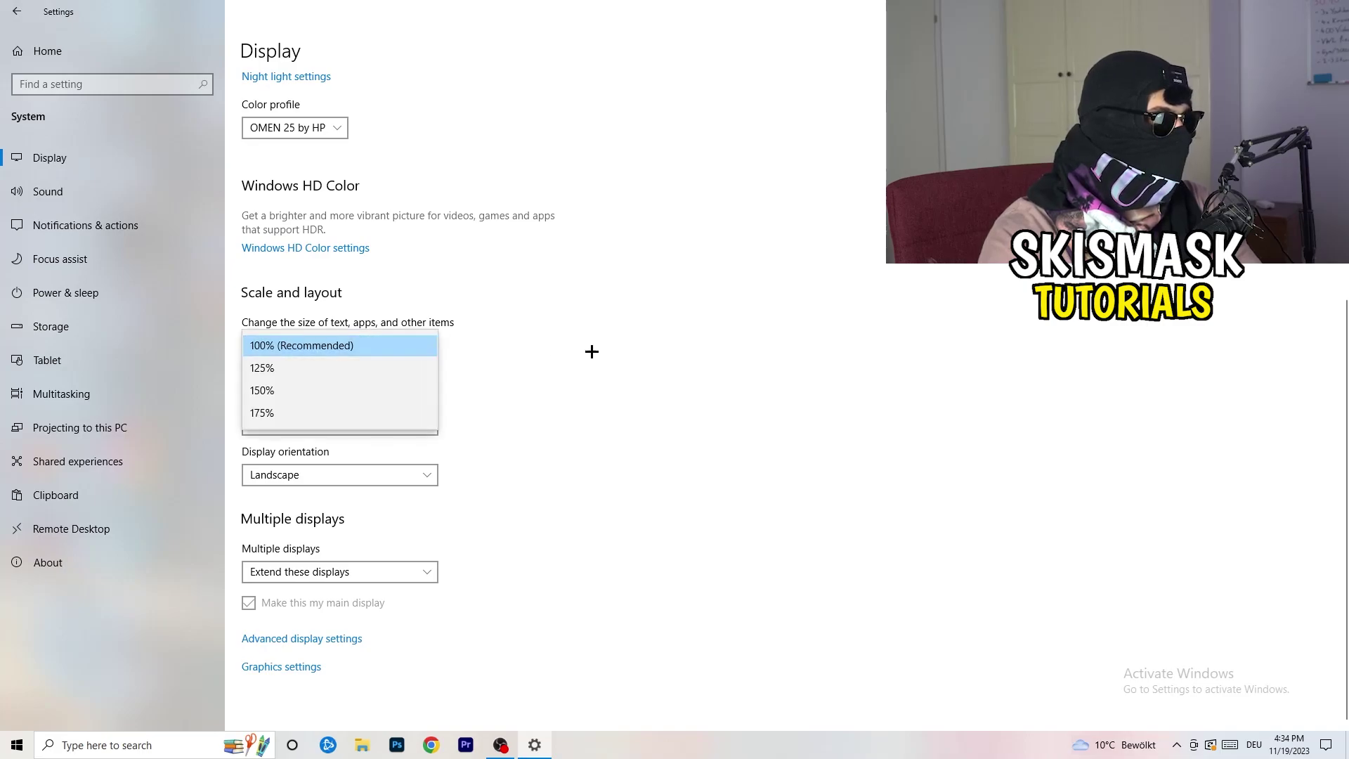
pyautogui.click(653, 330)
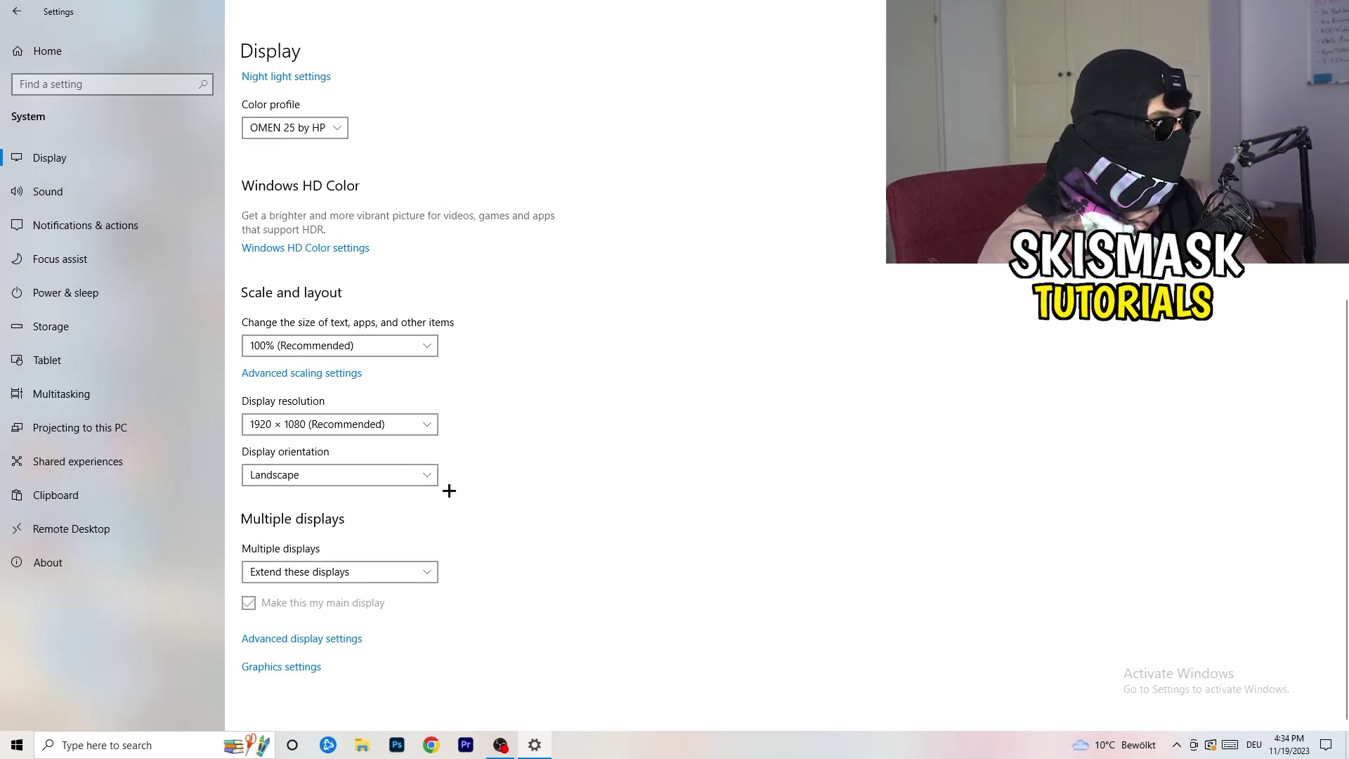
# - Check the Xbox Game Bar and Game Mode pages of the Windows gaming settings, and close Settings
pyautogui.hotkey('alt', 'Left')
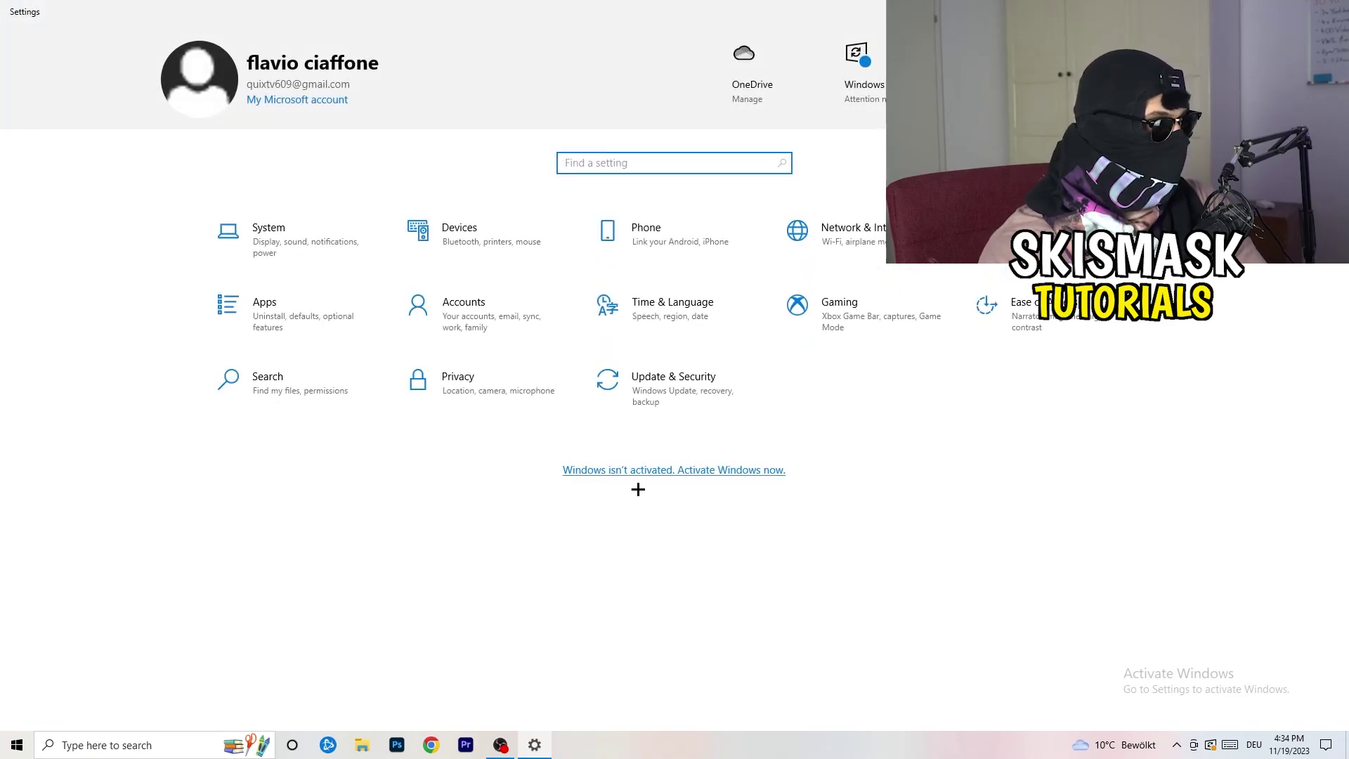
pyautogui.click(899, 335)
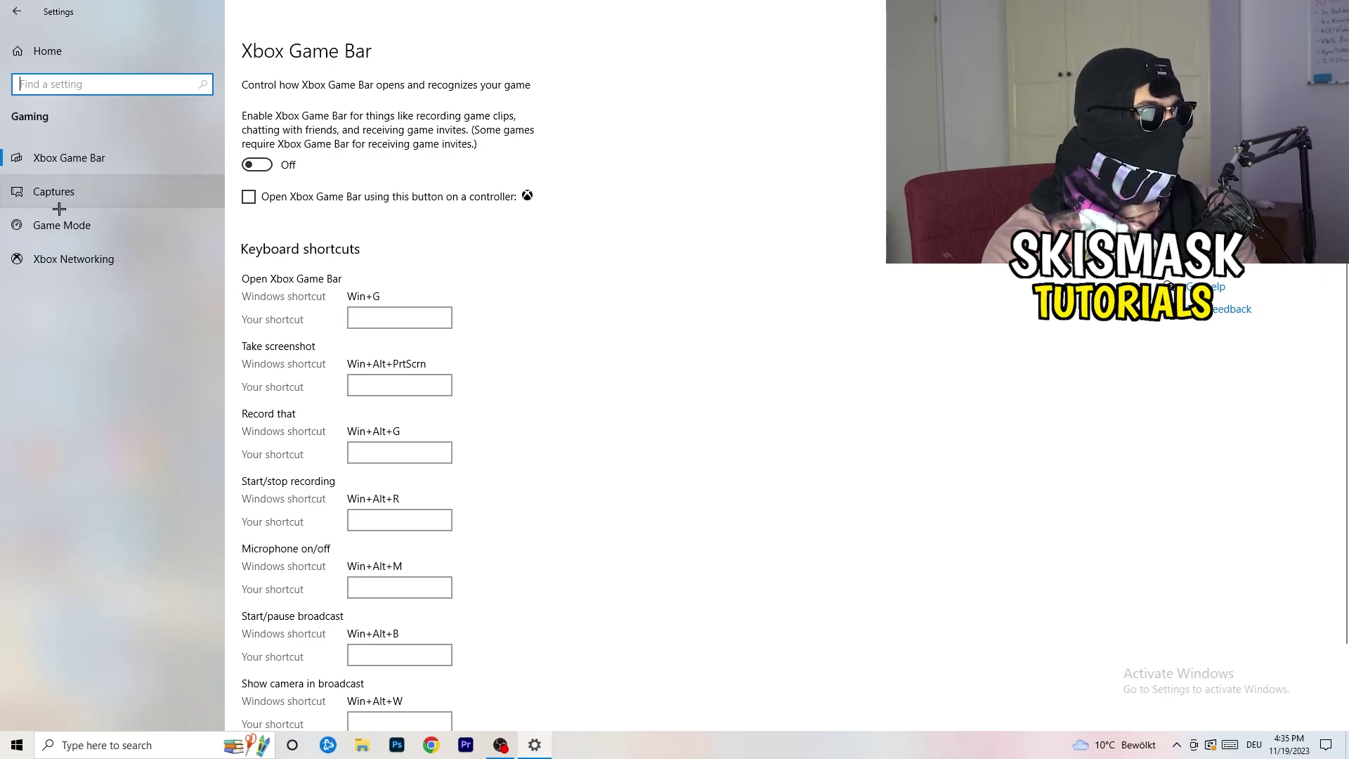
pyautogui.click(121, 218)
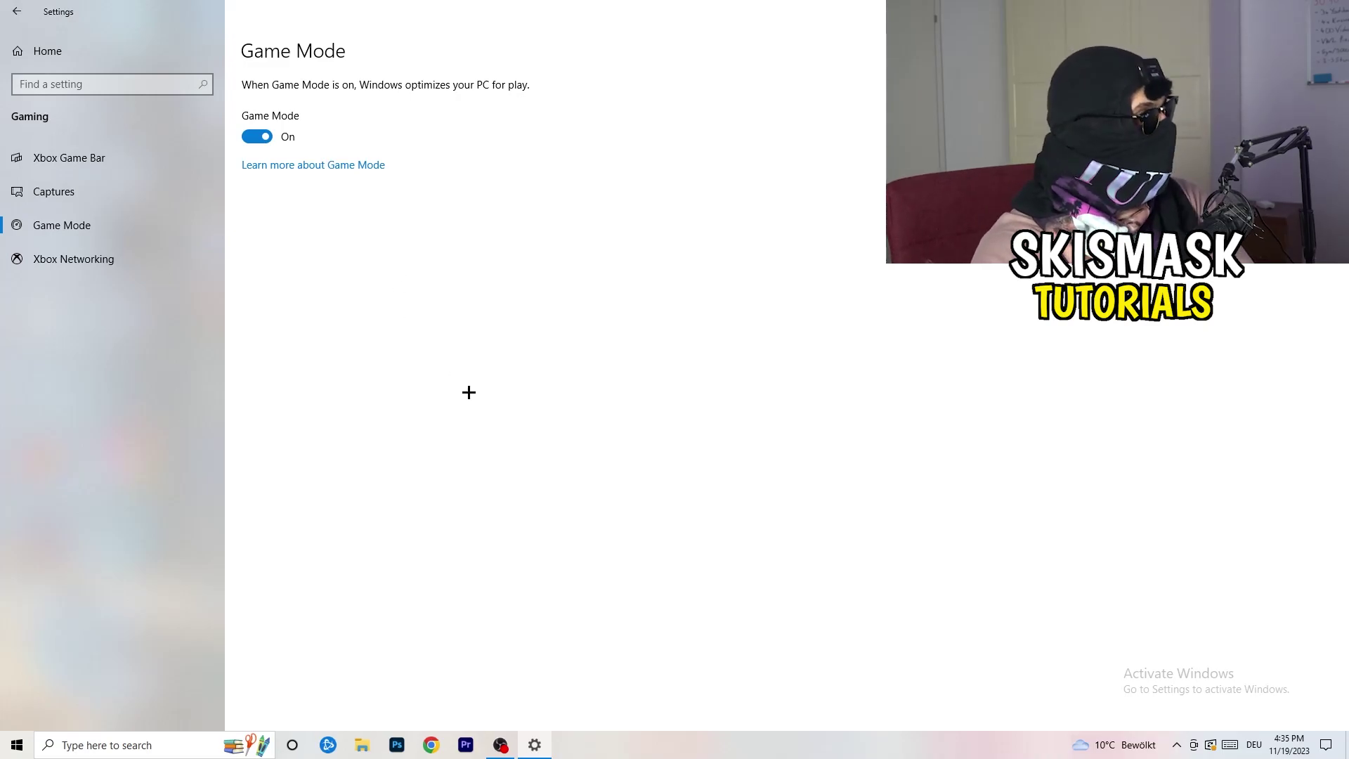
pyautogui.hotkey('alt', 'F4')
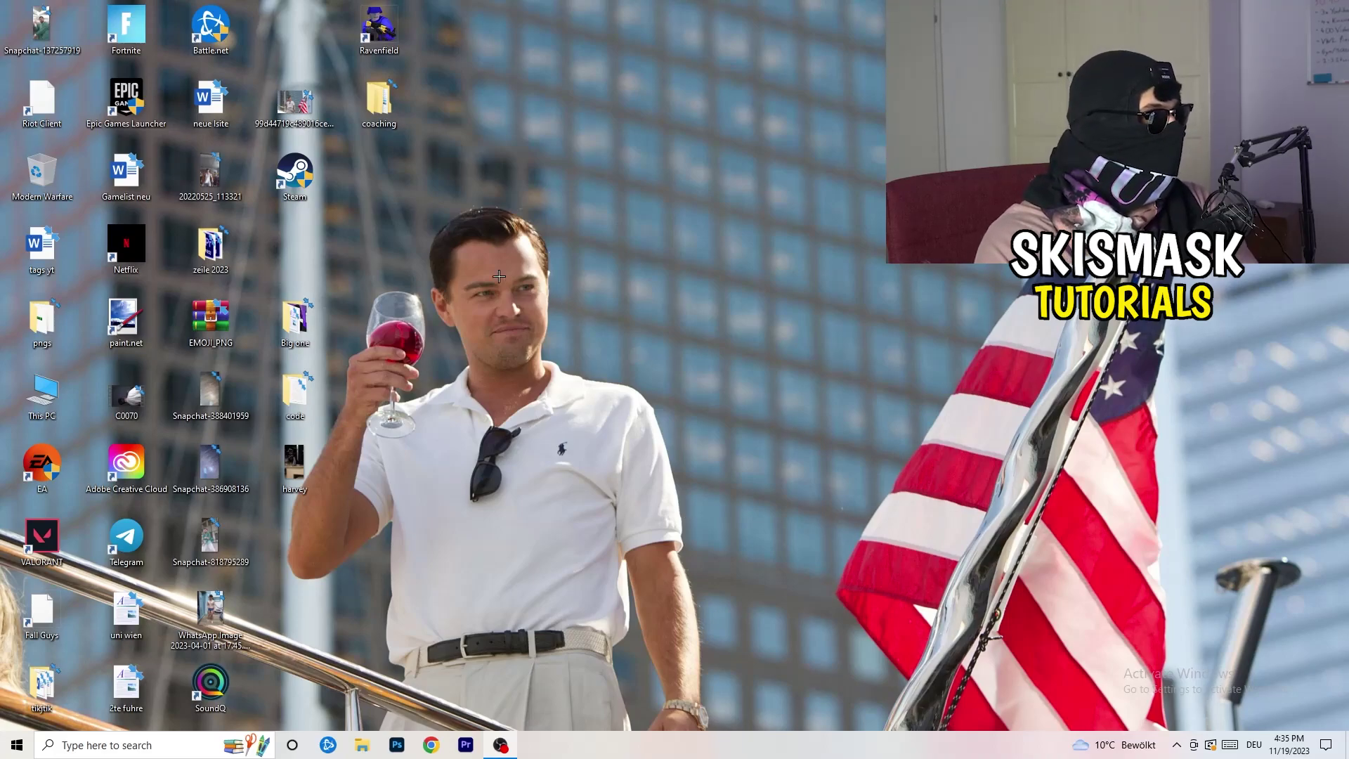
# - Place the Steam shortcut on an empty desktop area and review its compatibility mode and administrator settings, accepting them as they are
pyautogui.moveTo(295, 175); pyautogui.dragTo(717, 250)
pyautogui.rightClick(722, 245)
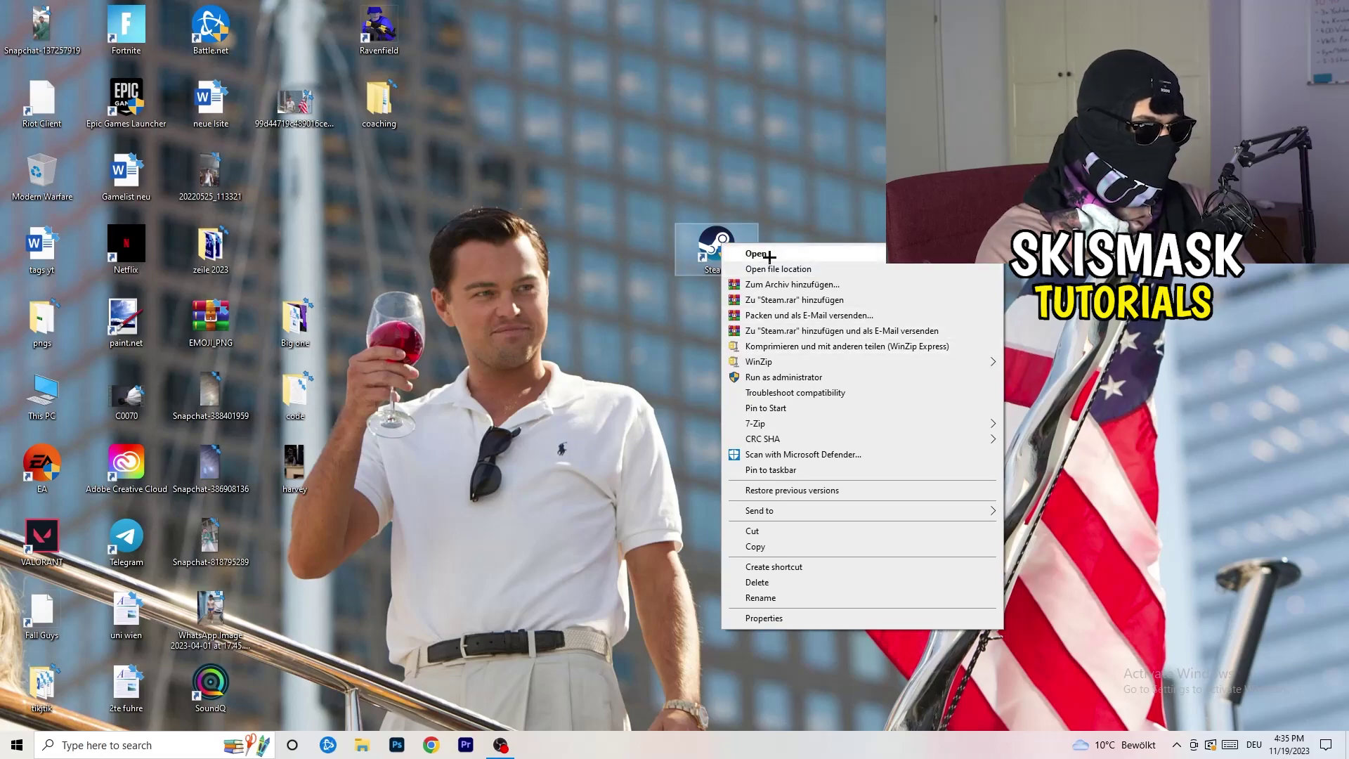
pyautogui.click(812, 618)
pyautogui.moveTo(795, 252); pyautogui.dragTo(578, 132)
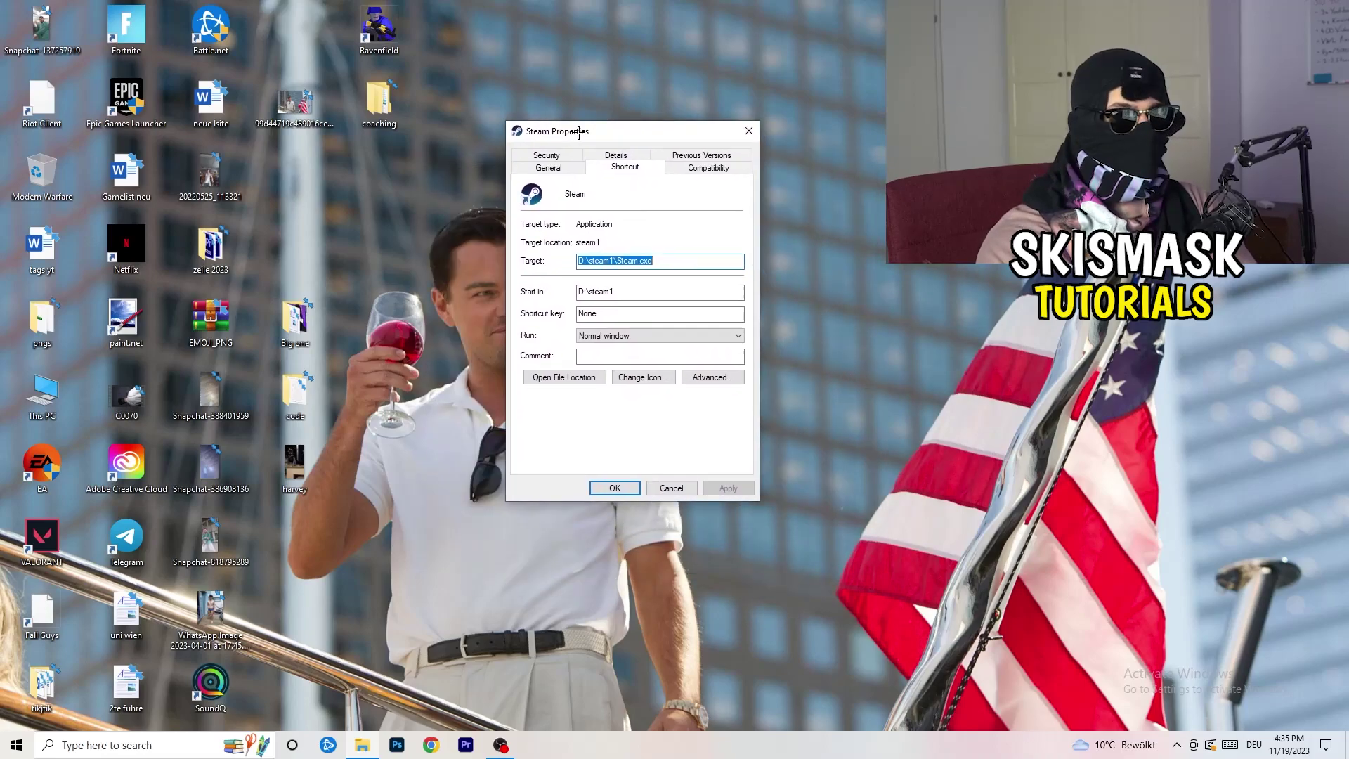
pyautogui.click(721, 169)
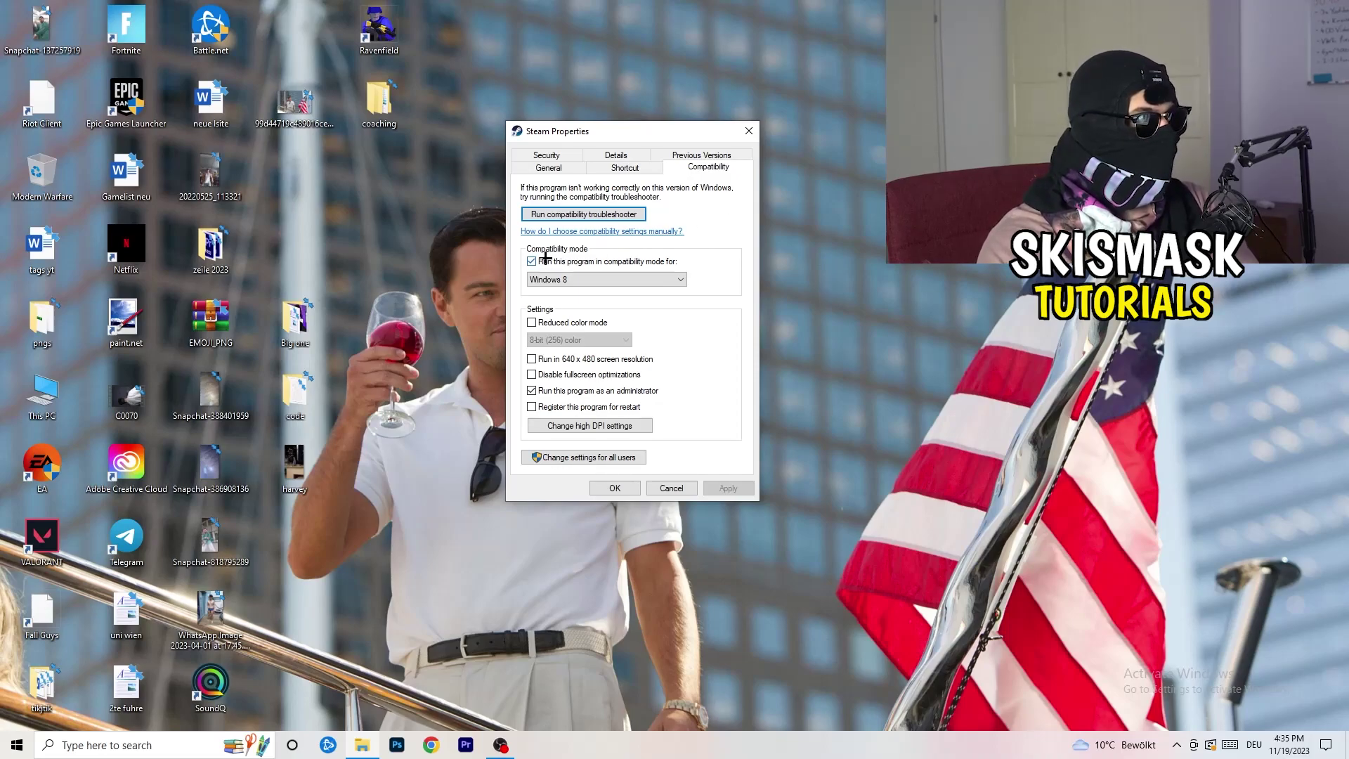
pyautogui.click(637, 279)
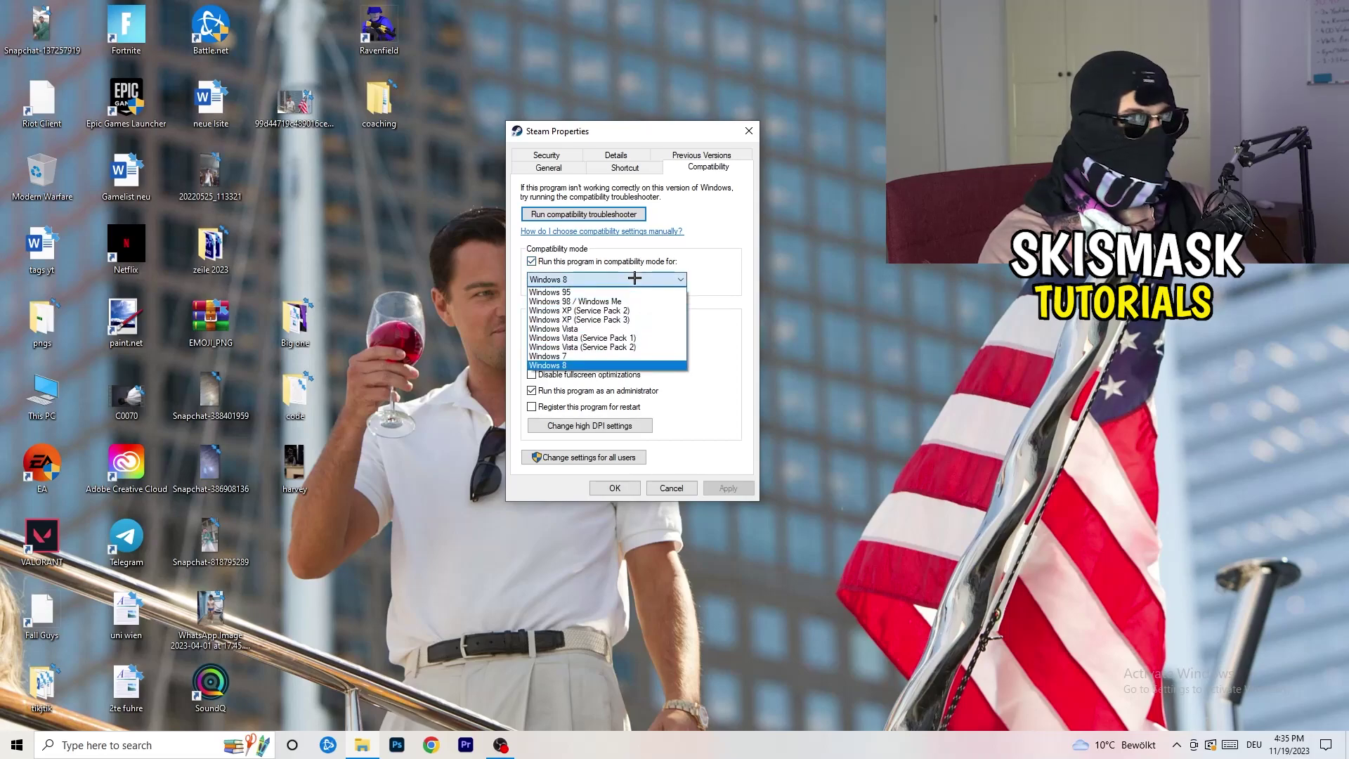
pyautogui.click(749, 270)
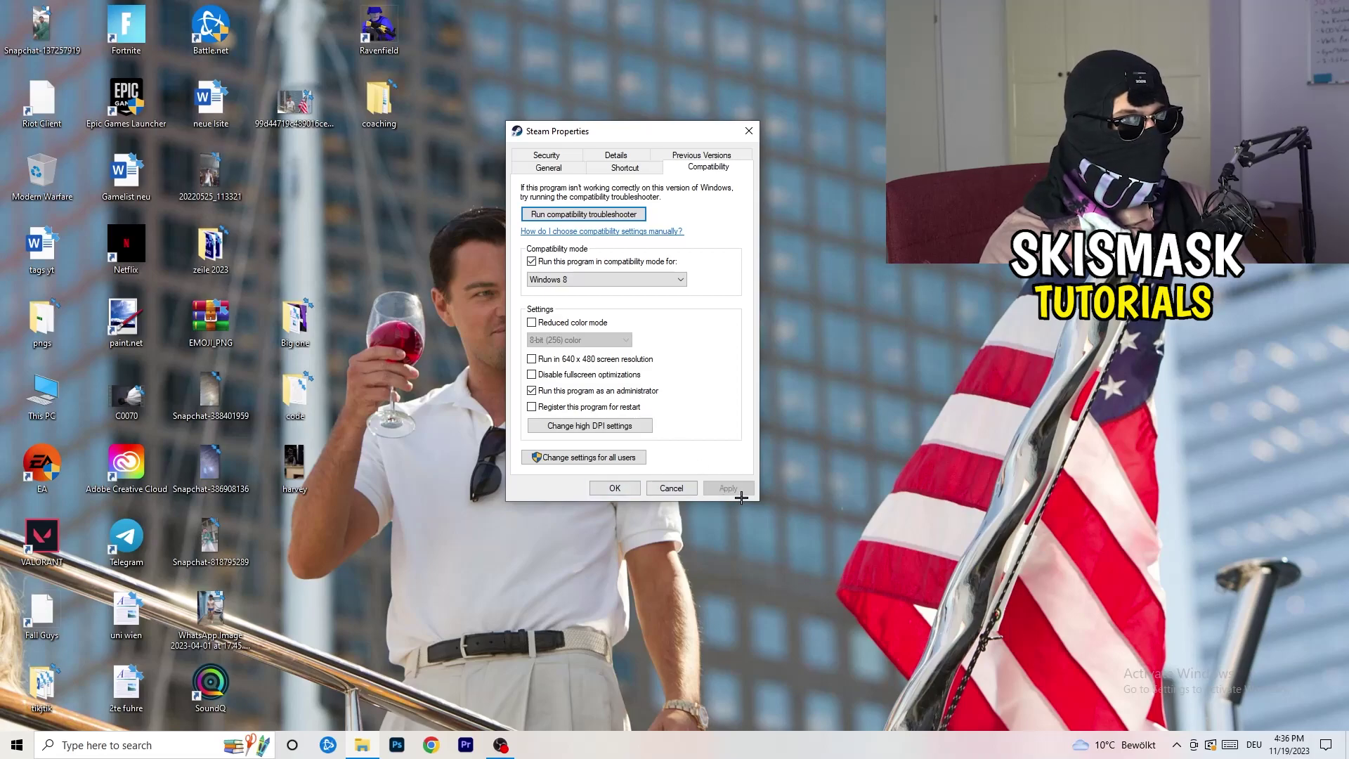
pyautogui.click(615, 487)
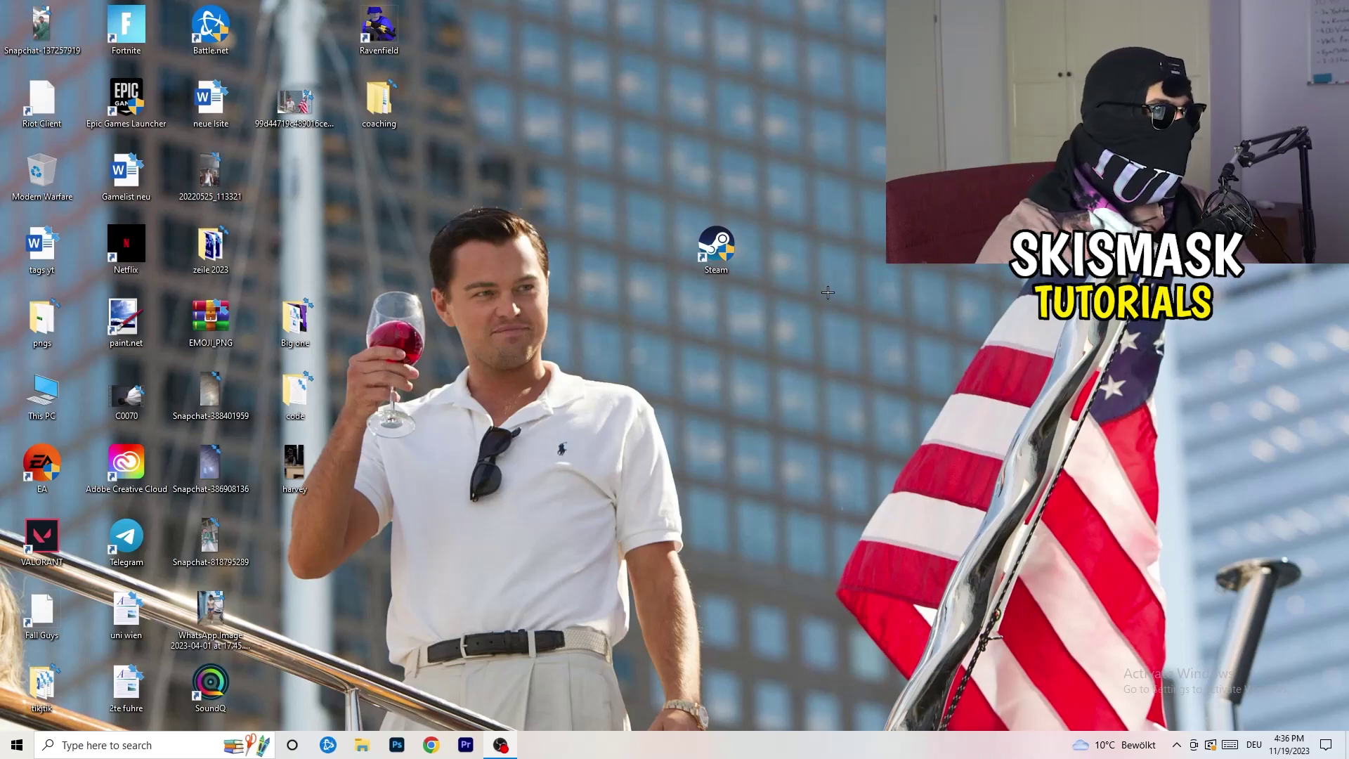
# - Move the Steam shortcut closer to the other desktop icons
pyautogui.moveTo(733, 262); pyautogui.dragTo(648, 262)
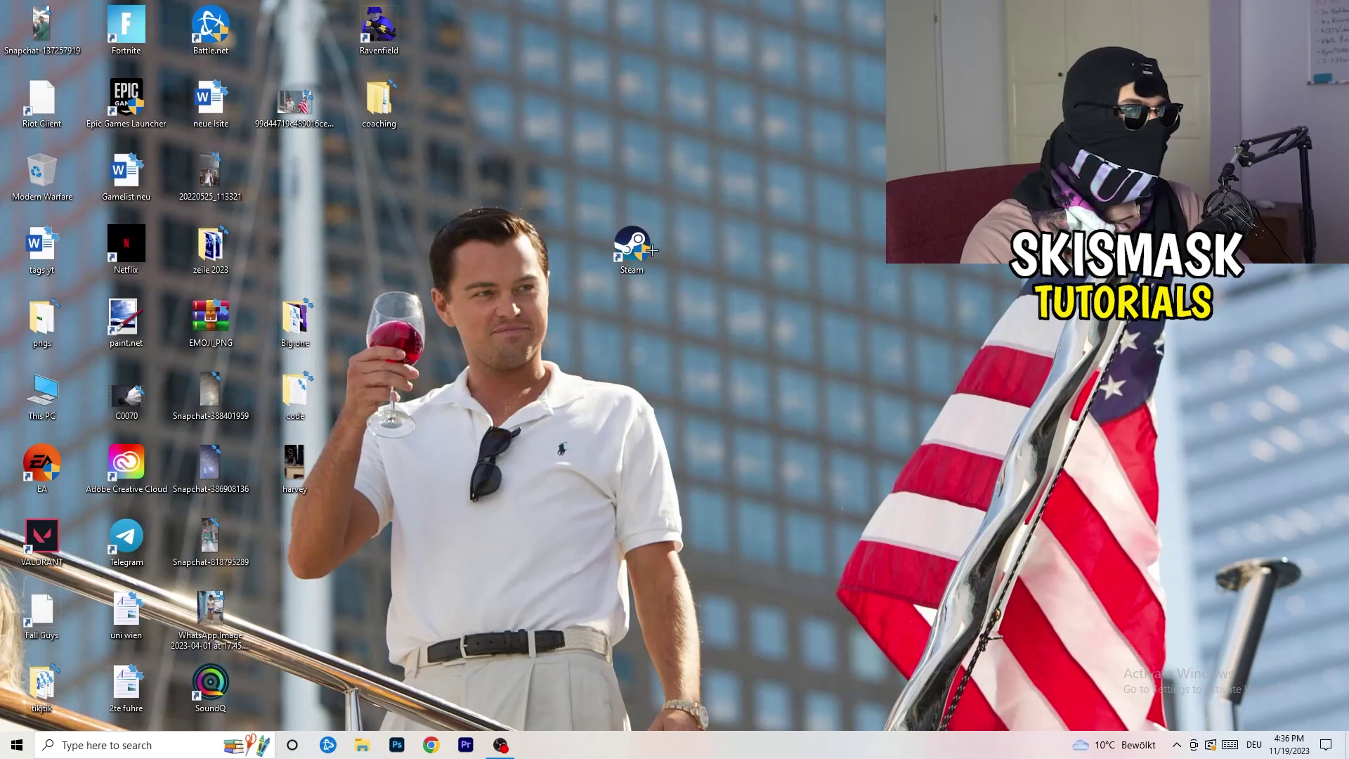
pyautogui.moveTo(647, 248); pyautogui.dragTo(486, 239)
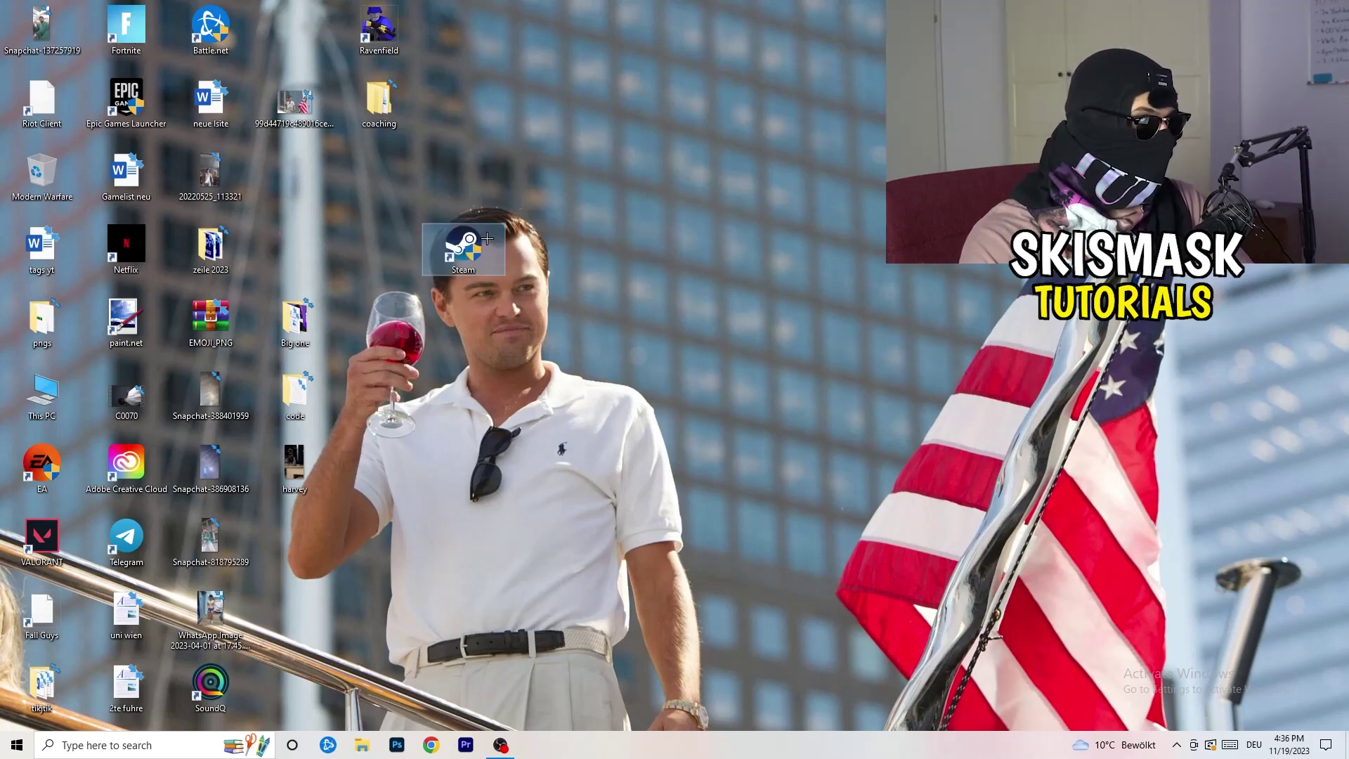
# - Review the Steam shortcut's compatibility mode and administrator settings again, close its properties, and deselect the shortcut
pyautogui.rightClick(465, 243)
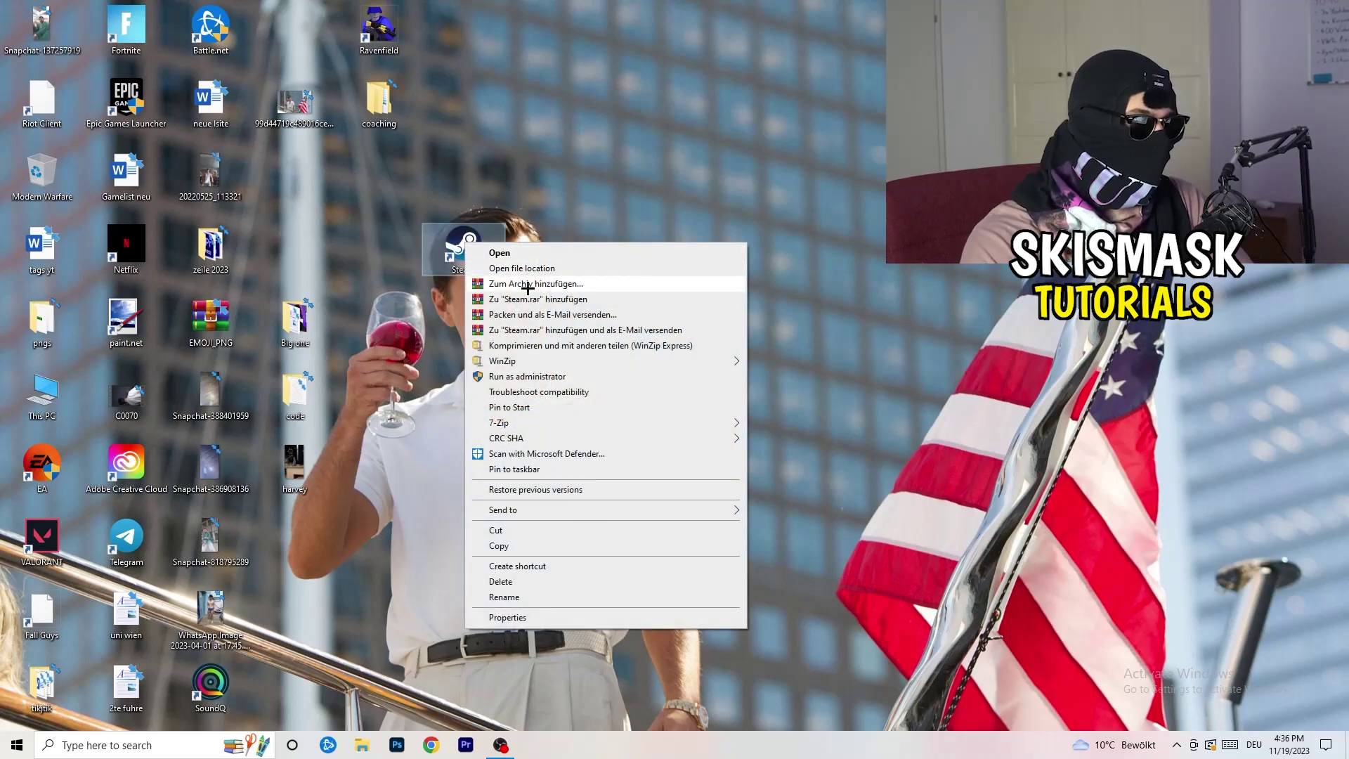
pyautogui.click(513, 617)
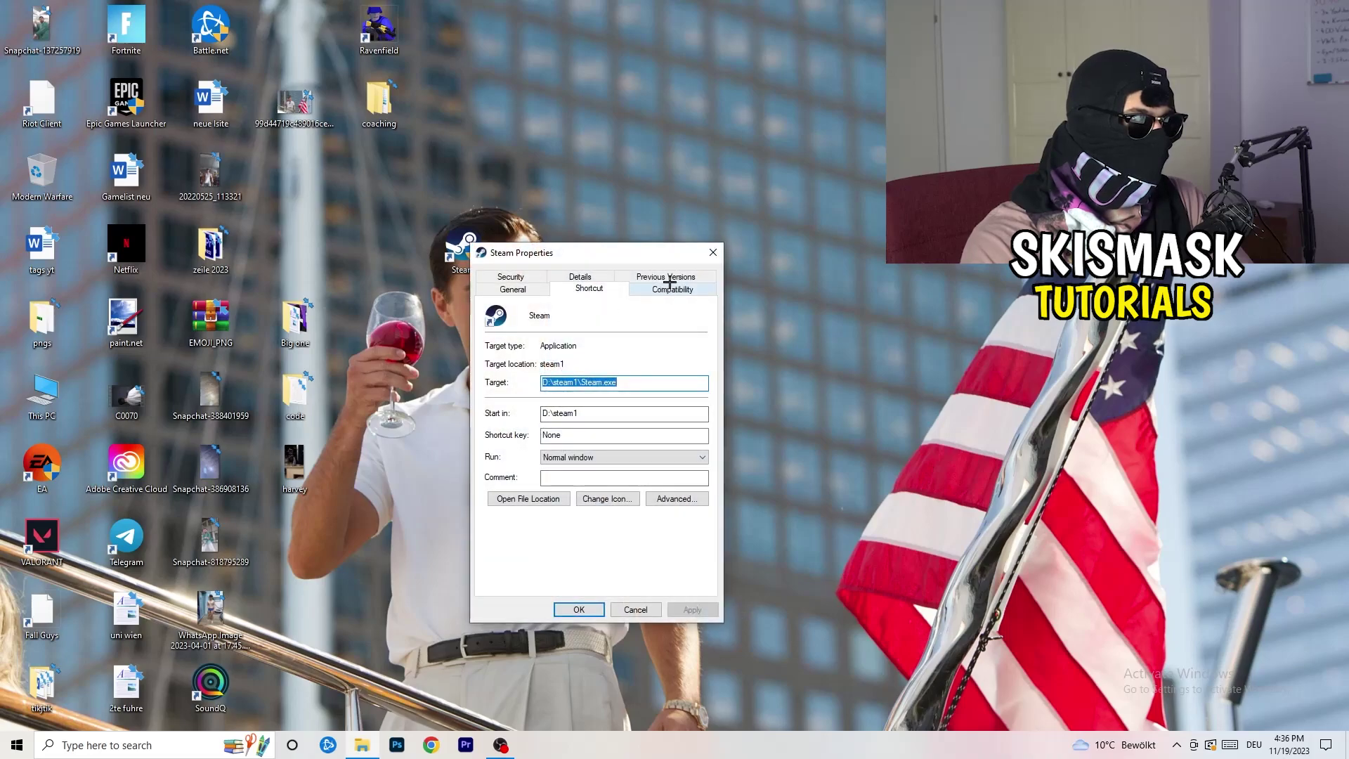
pyautogui.click(668, 286)
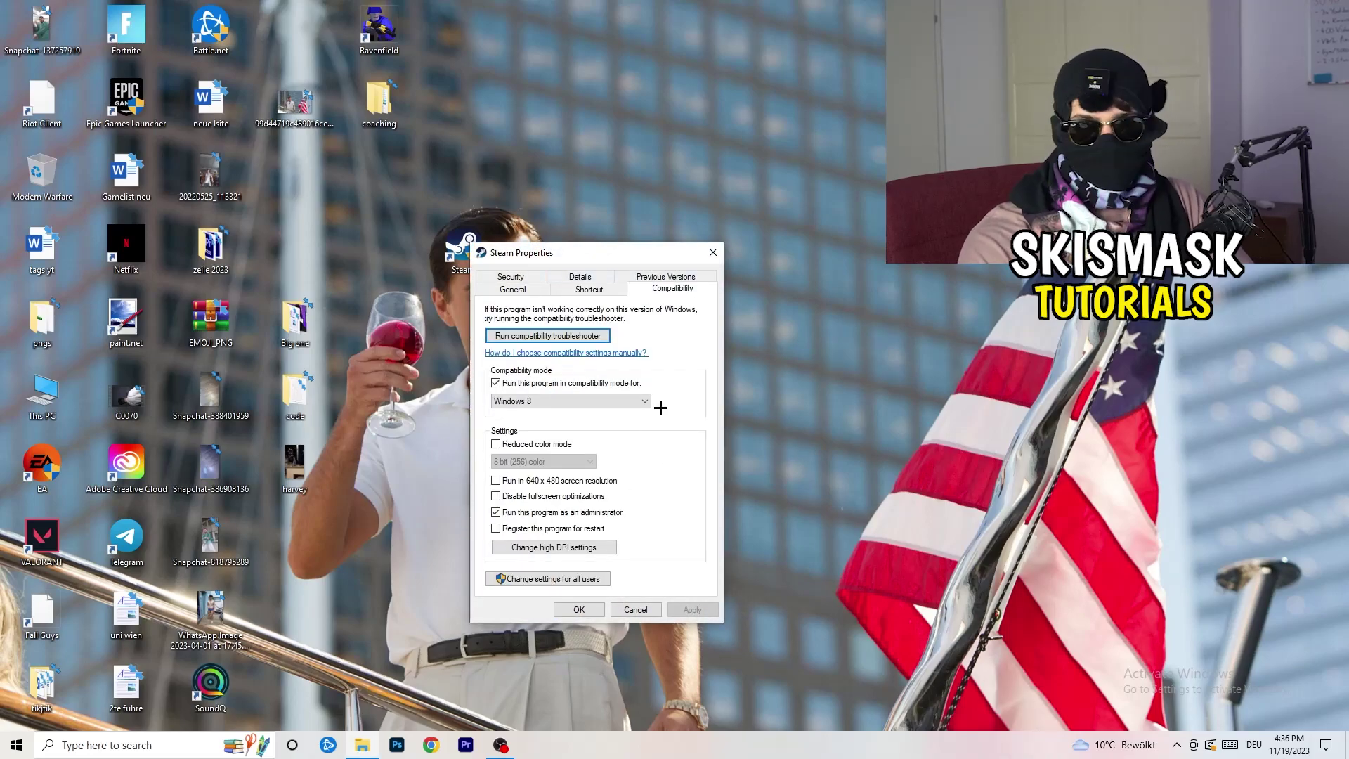
pyautogui.click(712, 251)
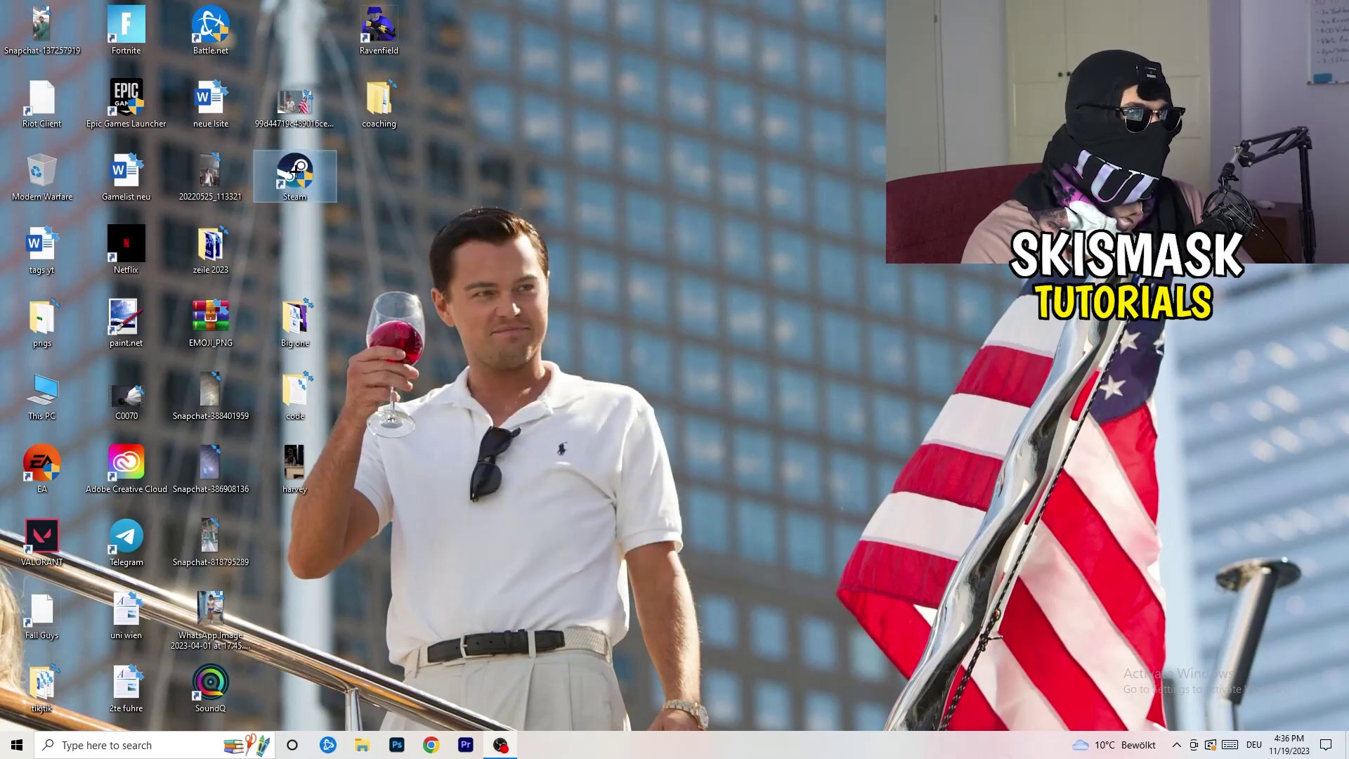
pyautogui.click(723, 125)
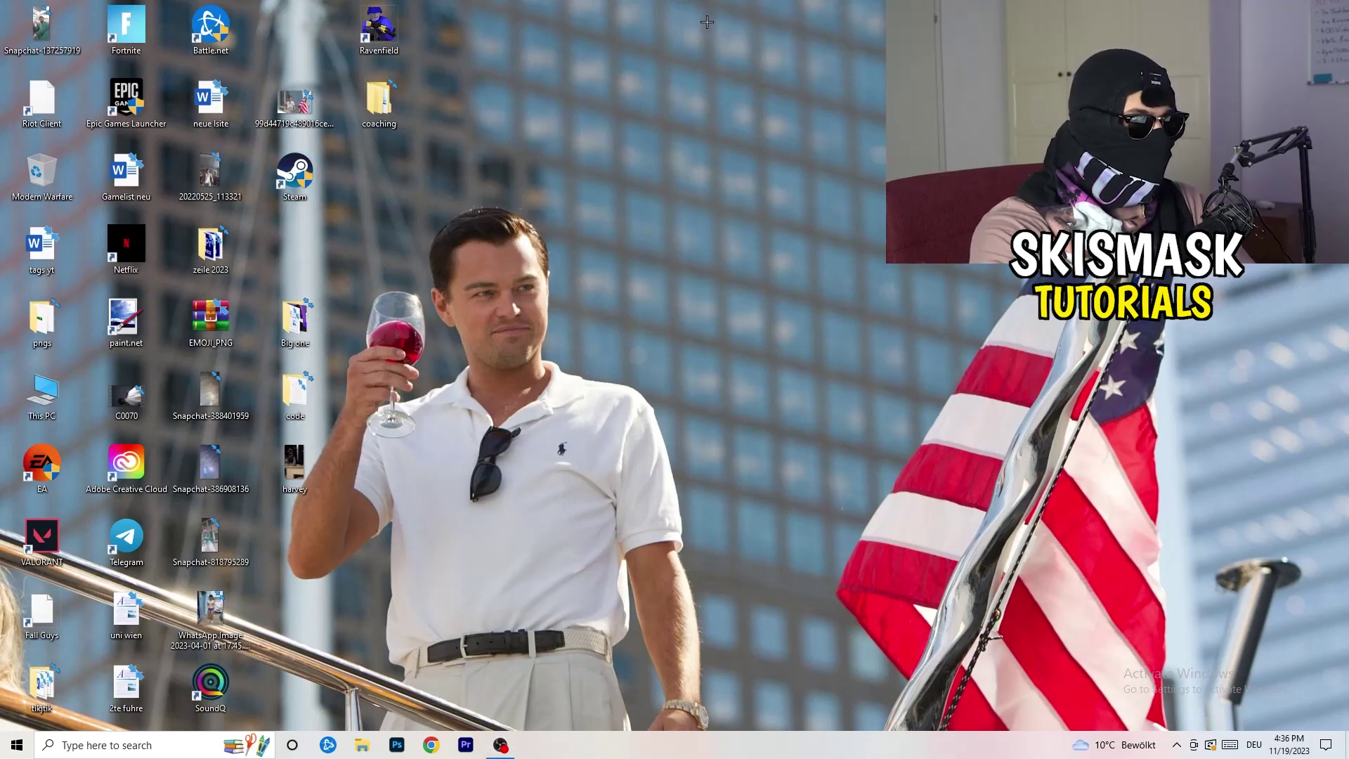
# - Open Task Manager and maximize its window to show the running processes and their resource usage
pyautogui.moveTo(667, 743); pyautogui.dragTo(719, 748)
pyautogui.rightClick(720, 747)
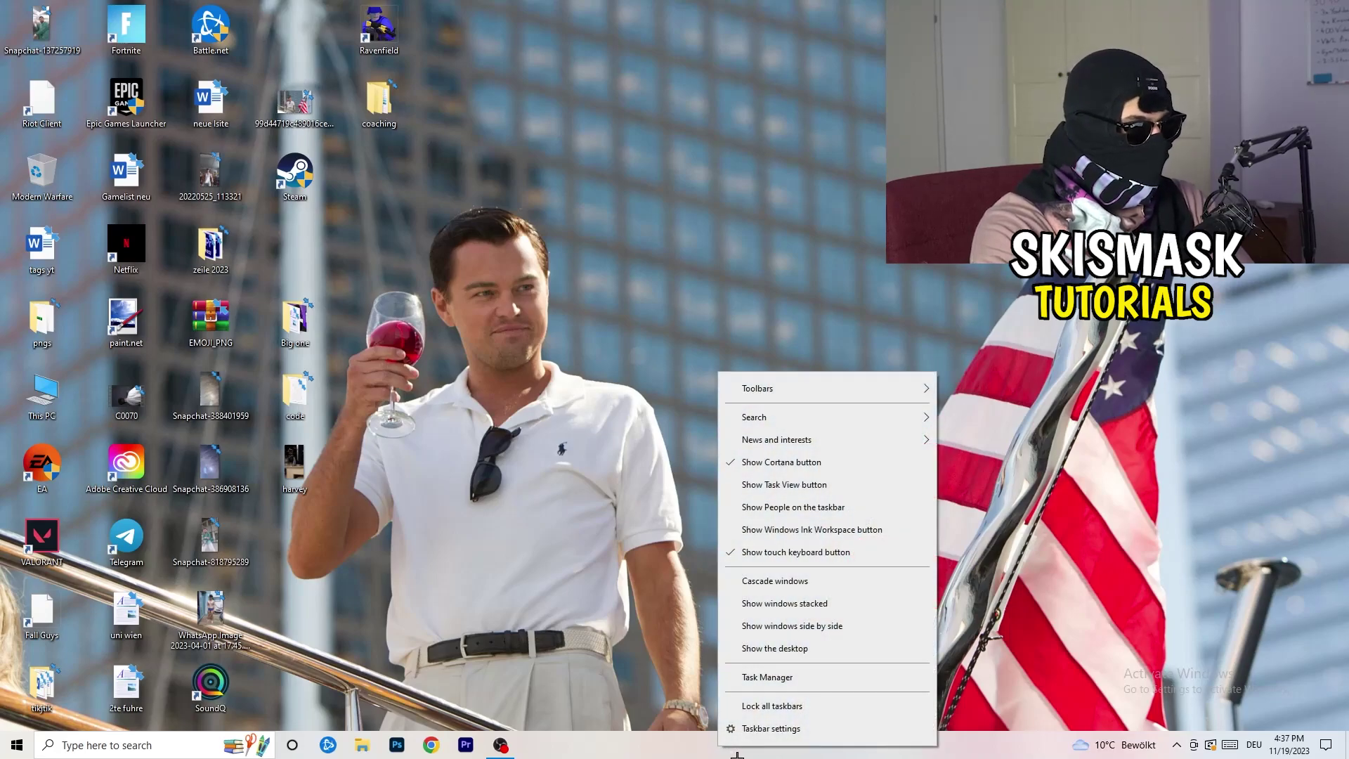
pyautogui.click(776, 677)
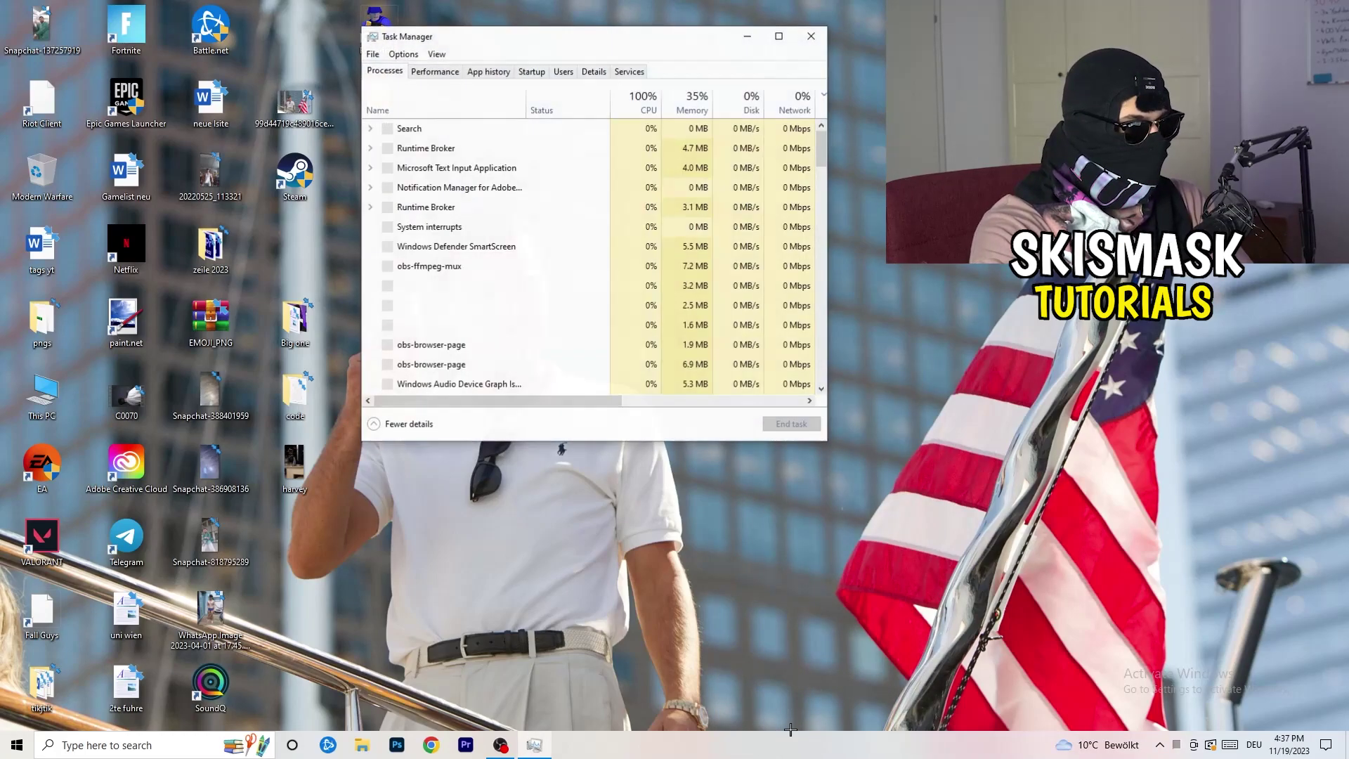
pyautogui.click(783, 27)
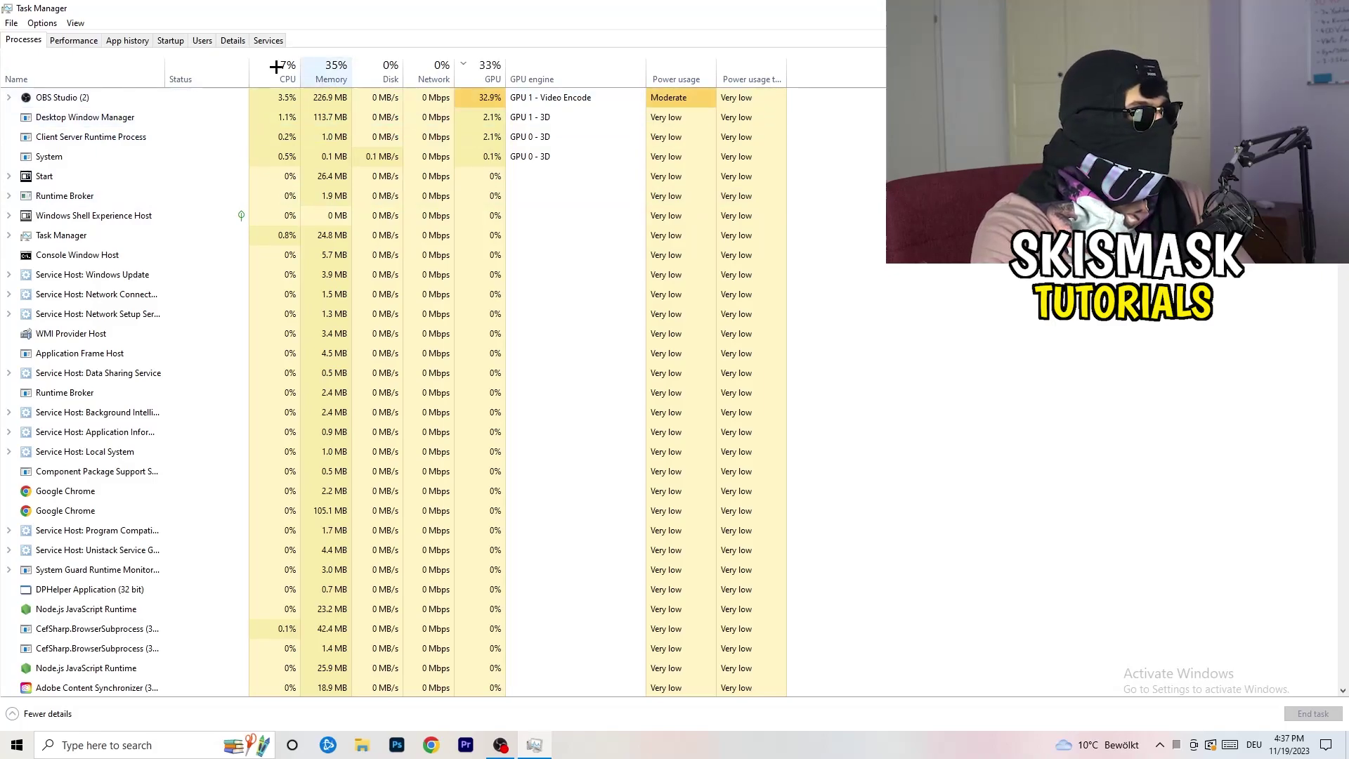
# - Examine the priority options of a Creative Cloud UI Helper process in Task Manager's process details, and leave without choosing one
pyautogui.click(234, 42)
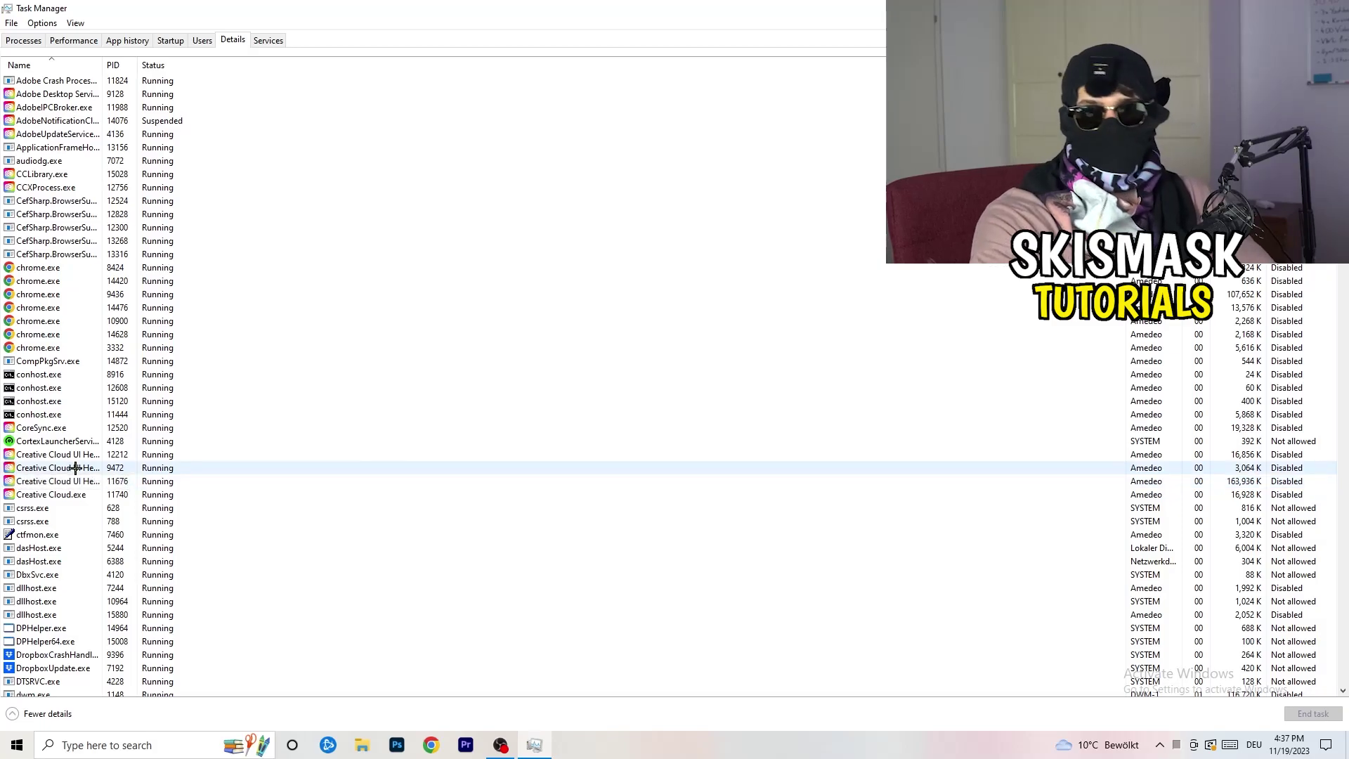
pyautogui.rightClick(41, 467)
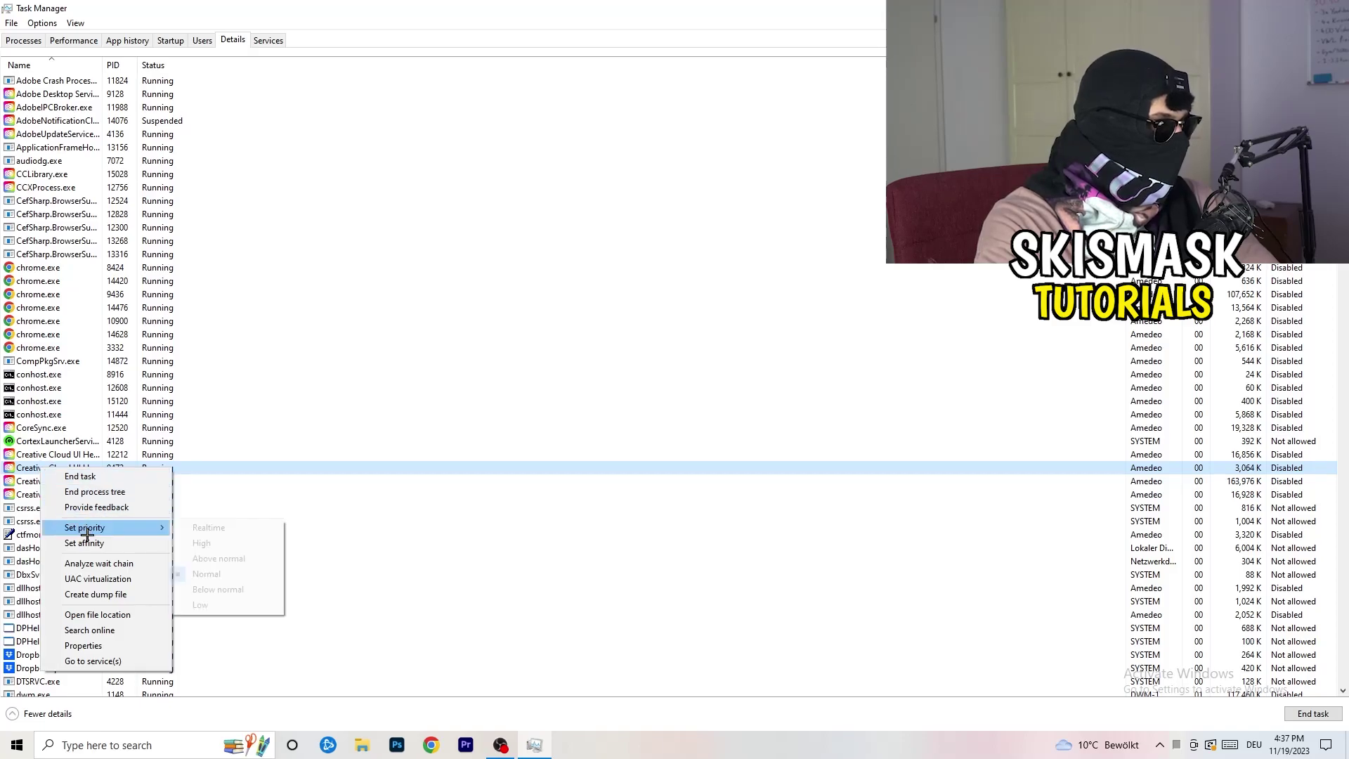
pyautogui.moveTo(88, 534)
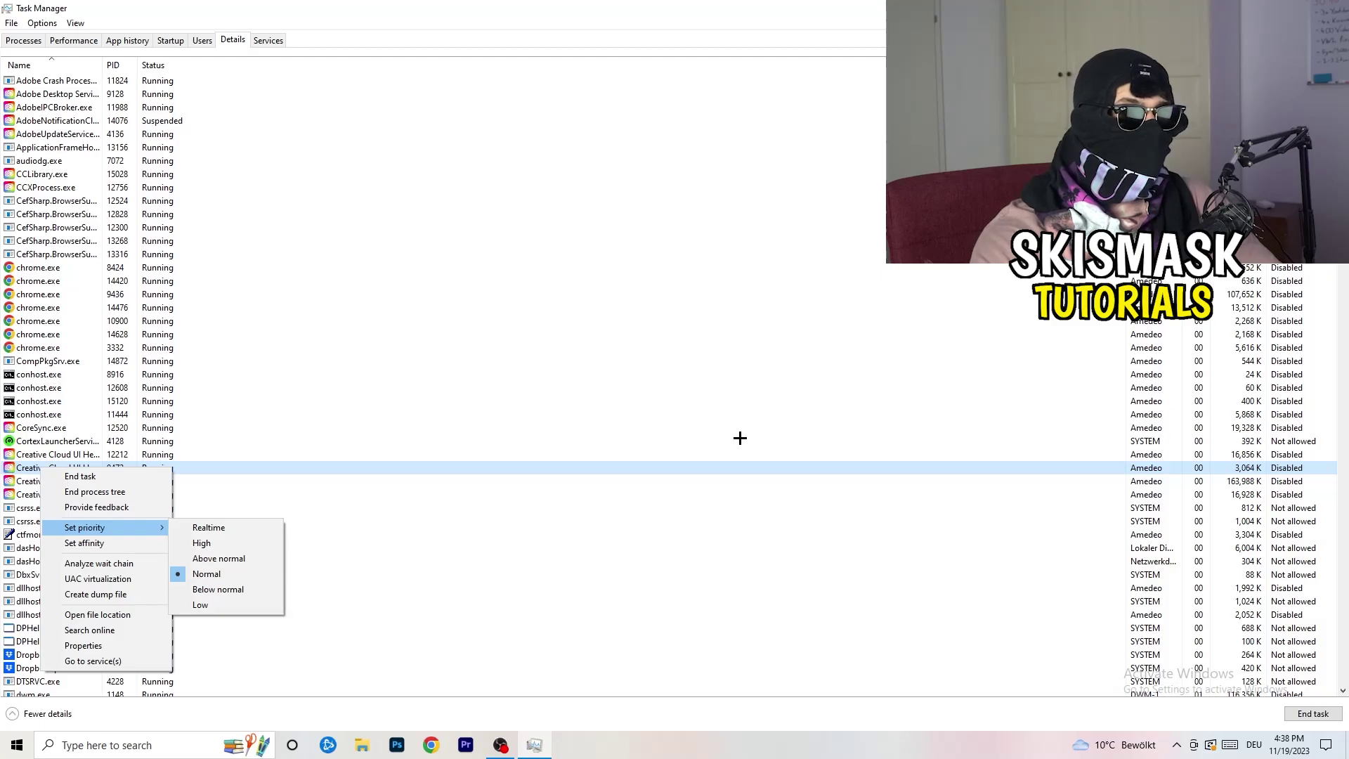
pyautogui.press('Escape')
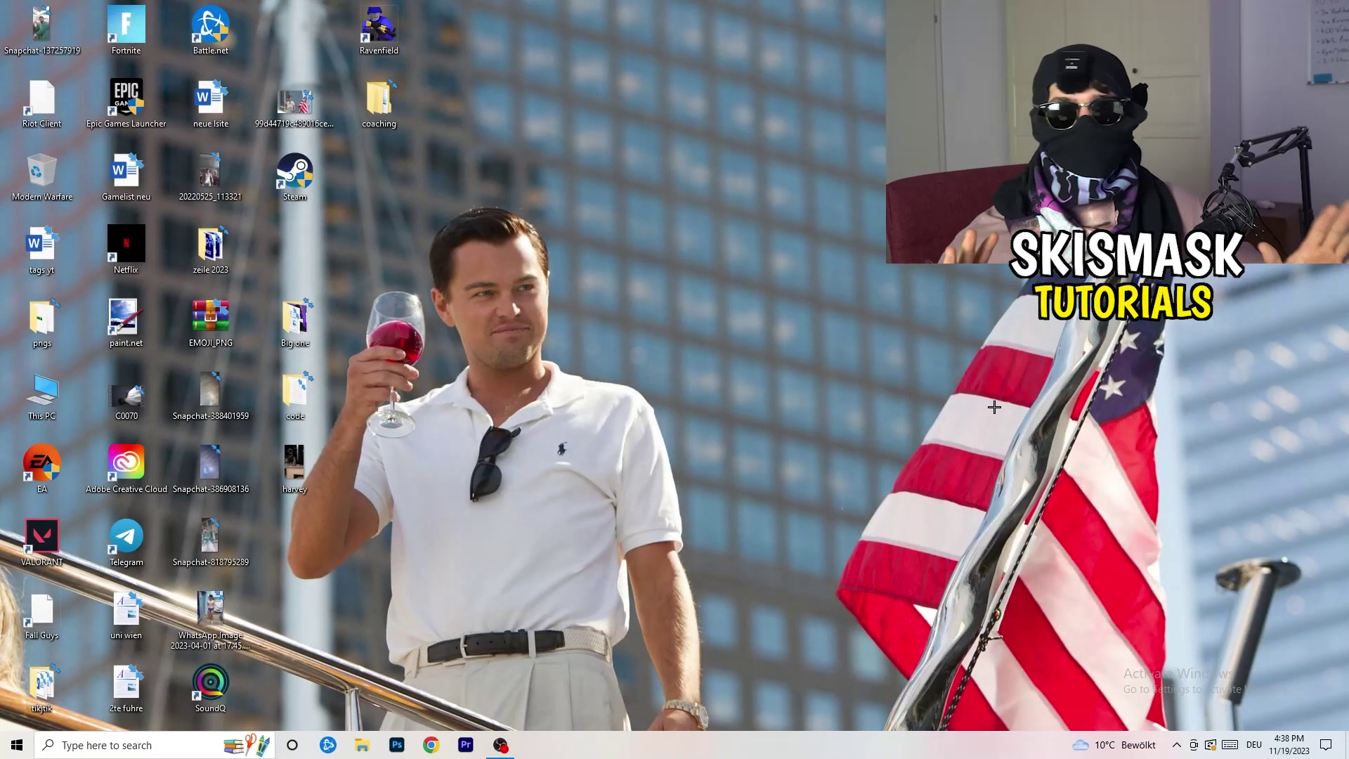